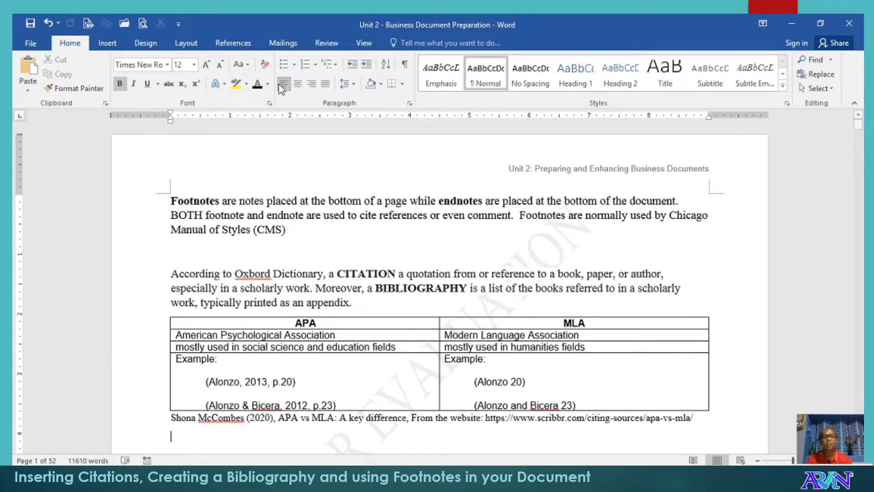
- Review the available citation styles and examine the APA and MLA in-text citation examples in the comparison table
left_click(229, 44)
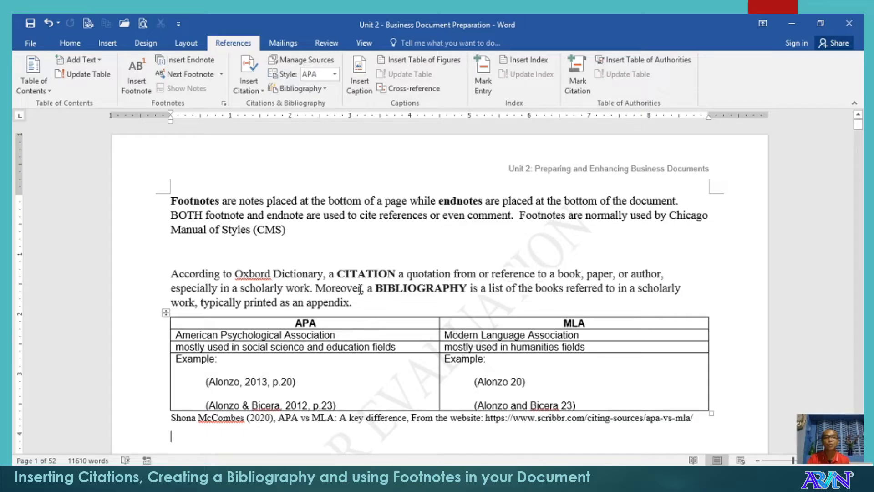
left_click(336, 76)
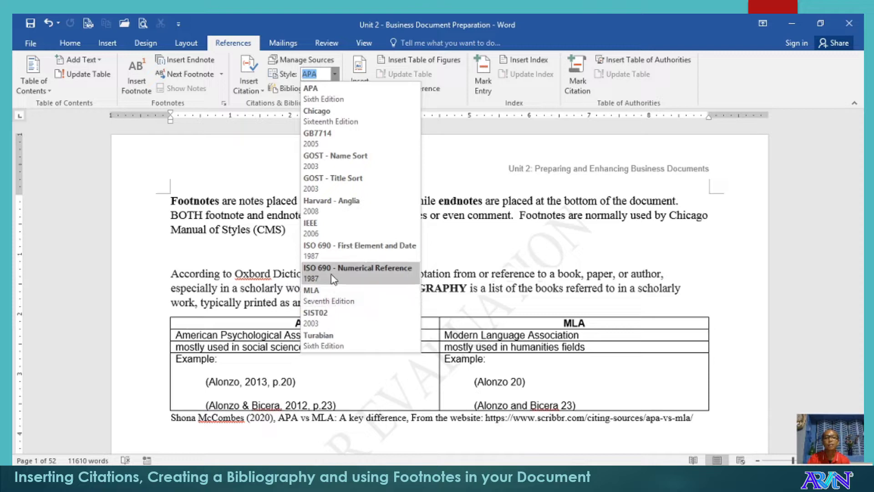
left_click(527, 356)
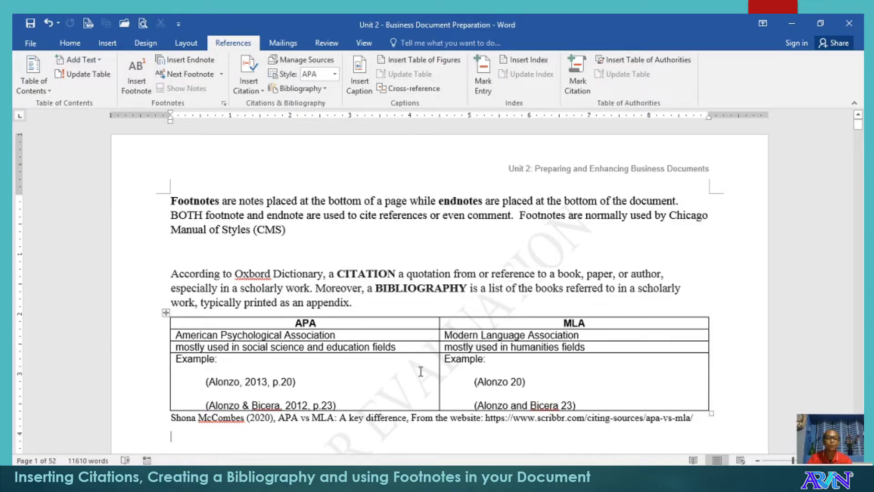
scroll(410, 370, "down", 1)
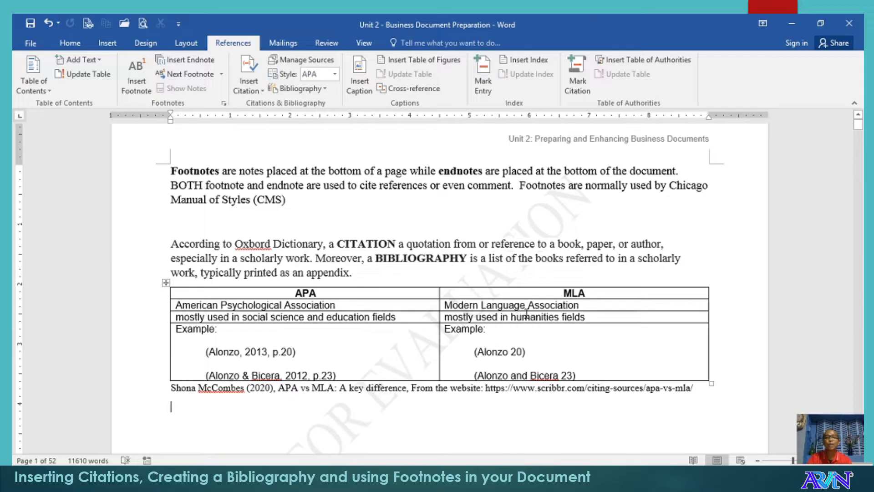
left_click(352, 341)
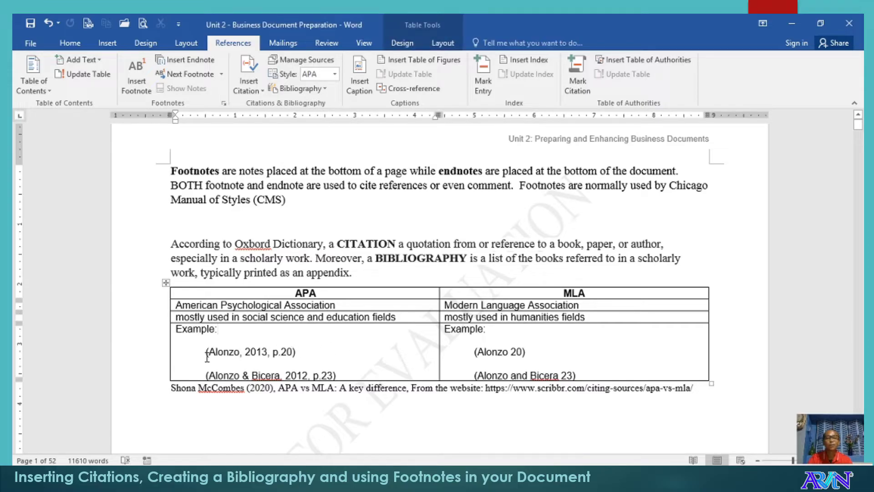
left_click_drag(266, 353, 258, 354)
left_click(286, 351)
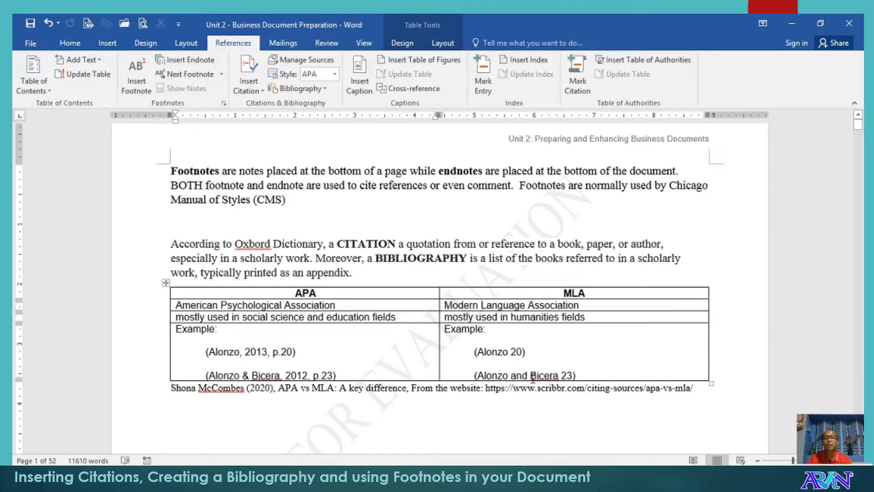
left_click_drag(529, 376, 511, 377)
left_click(372, 412)
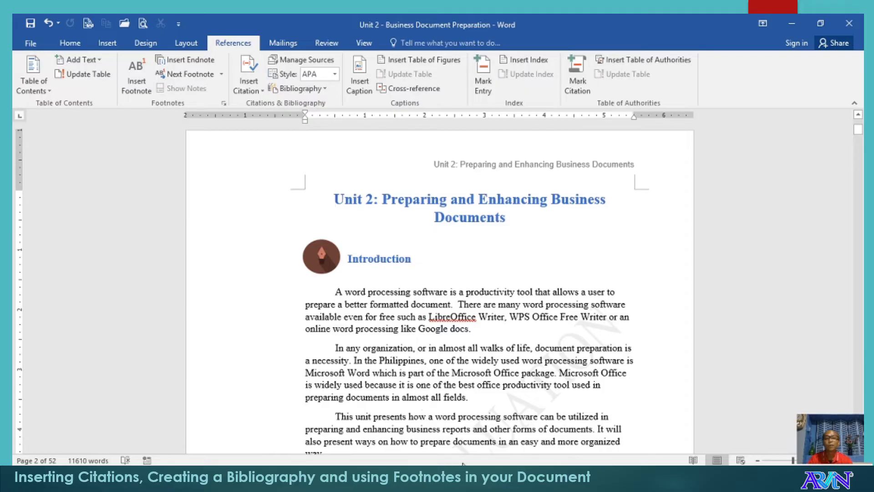
- Insert "According to" at the start of the first Introduction paragraph on page 2
left_click(334, 293)
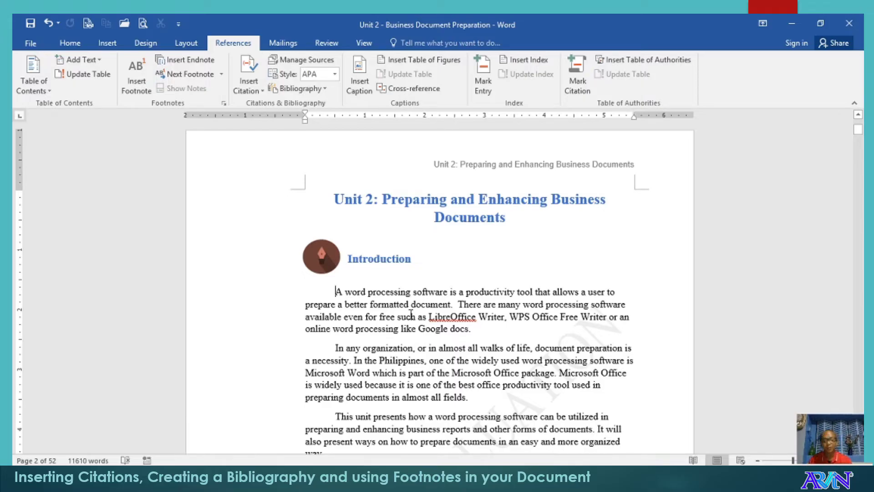
type("Accordtin")
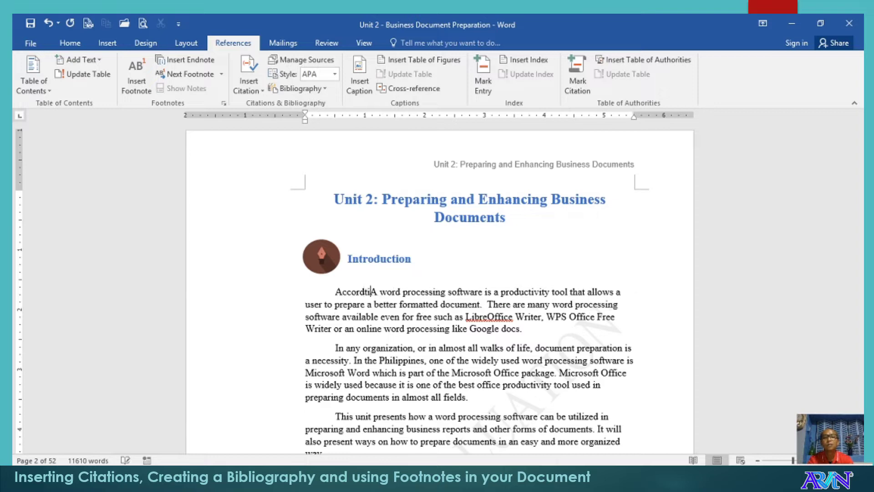
type("g")
key("BackSpace")
key("BackSpace")
key("BackSpace")
key("BackSpace")
key("BackSpace")
type("ing to")
type(" Alon")
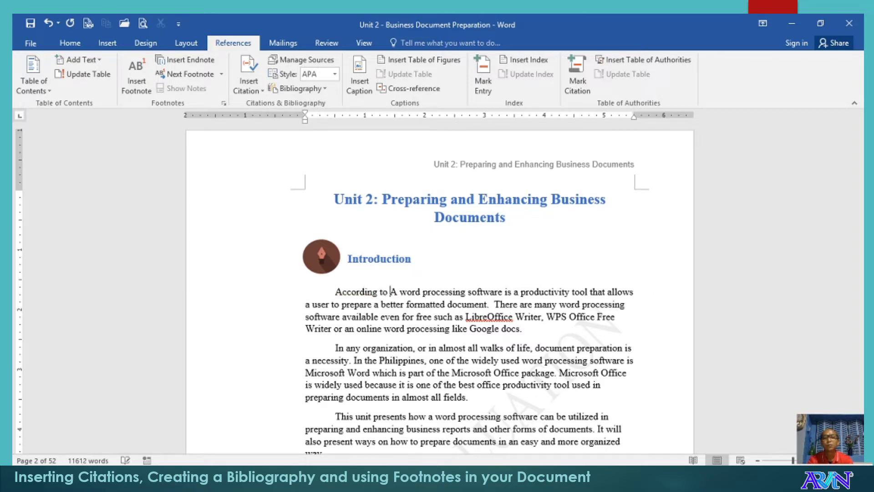
type("z")
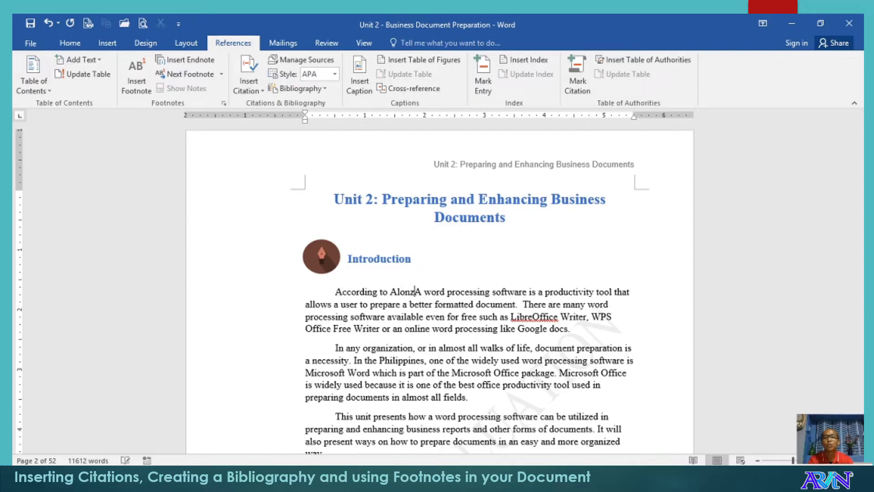
key("BackSpace")
key("BackSpace")
key("BackSpace")
key("BackSpace")
key("BackSpace")
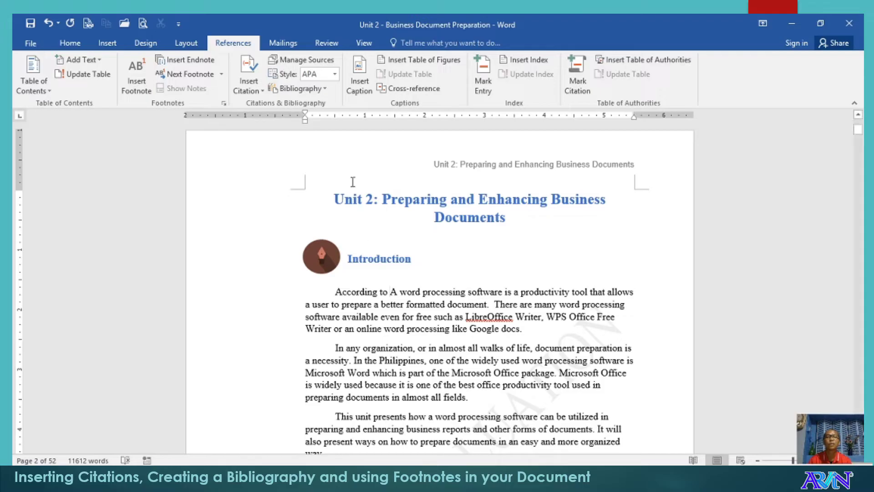
- Create a new citation source after "According to" and enter the author's name, surname first
left_click(261, 71)
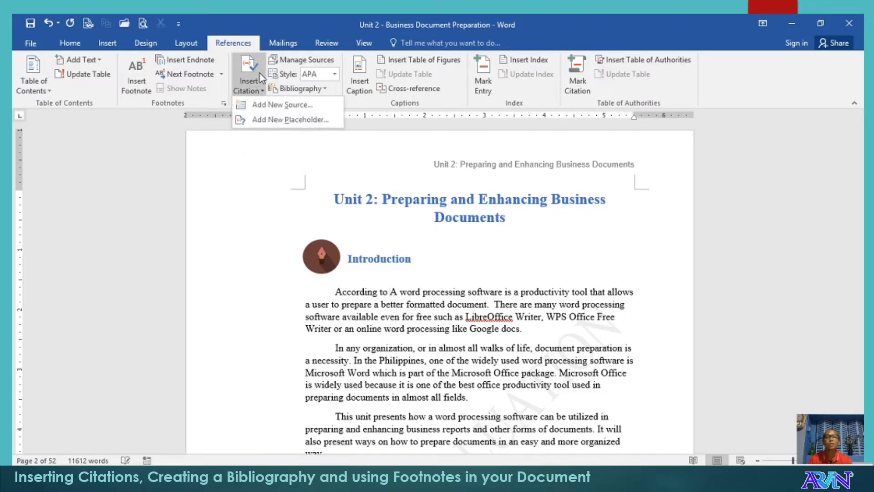
left_click(276, 105)
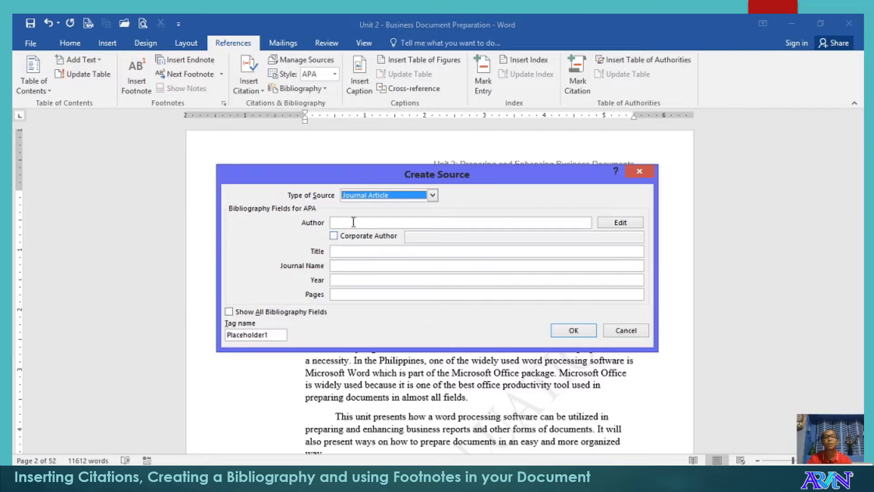
left_click(375, 223)
type("Arvin")
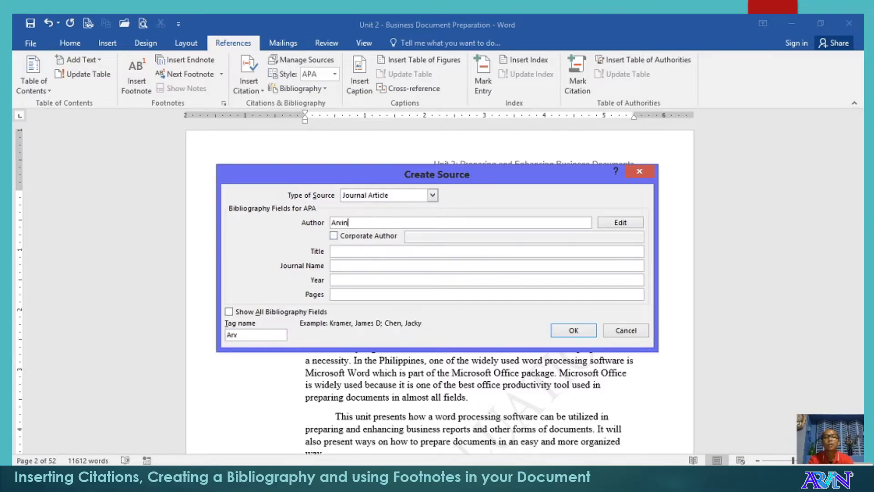
type("v")
key("BackSpace")
key("BackSpace")
key("BackSpace")
type("Alonzo, Arvin")
- Set the source title to "Introduction to Computer Programming and Logic Formulation"
left_click(359, 251)
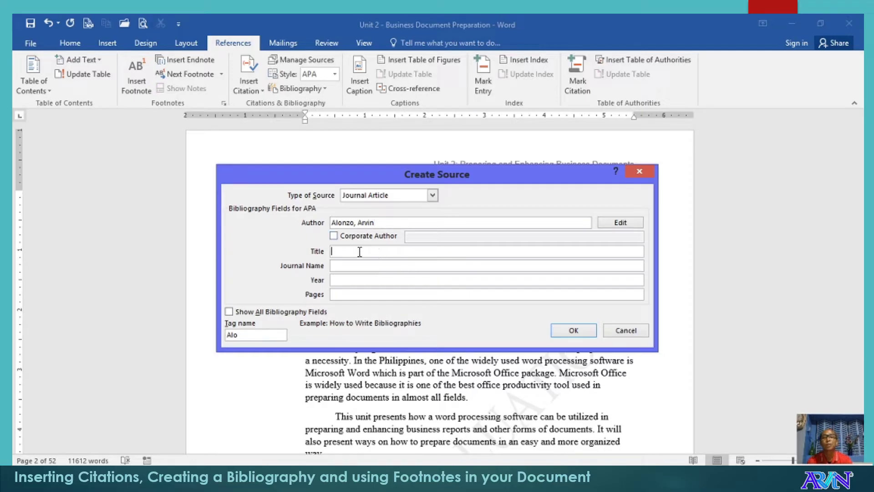
type("In")
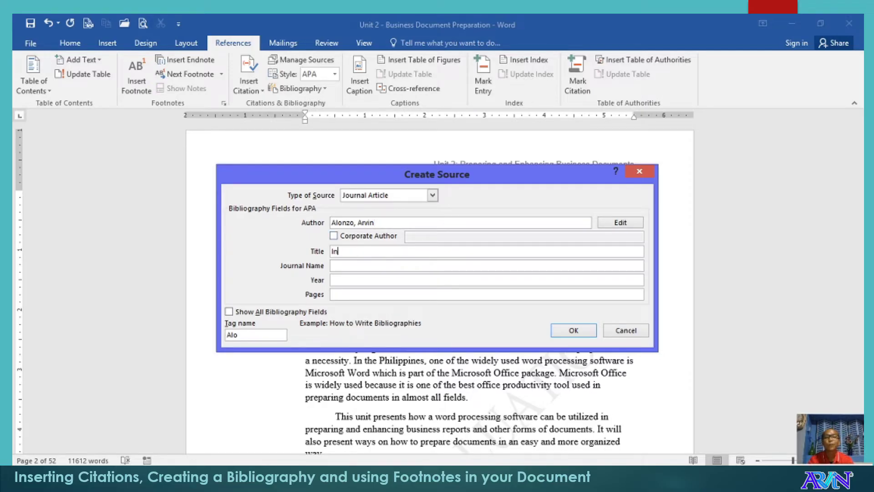
type("troduction to Comp")
key("ctrl+shift+Left")
key("ctrl+shift+Left")
key("ctrl+shift+Left")
type("D")
key("ctrl+z")
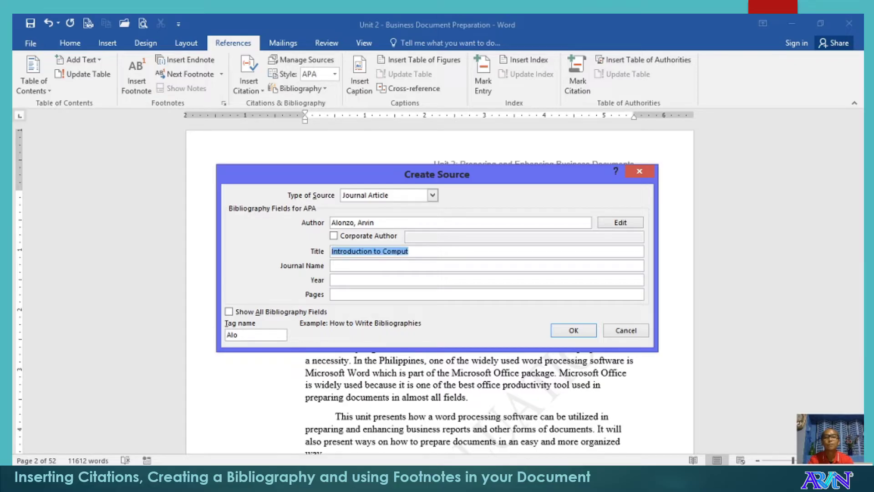
key("End")
type("er Programmin")
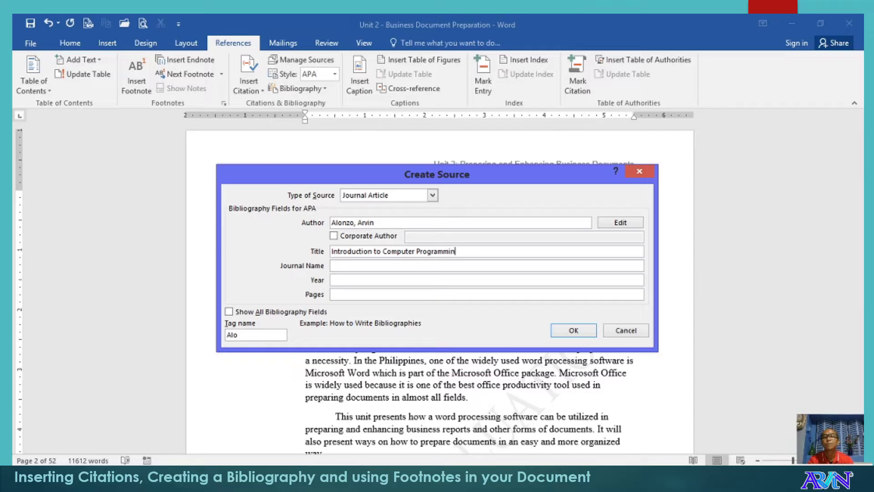
type("g and Logic Formula")
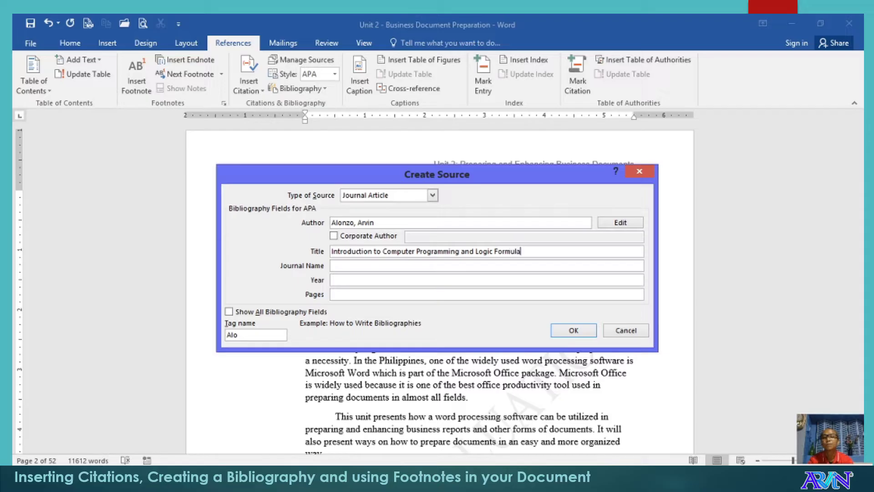
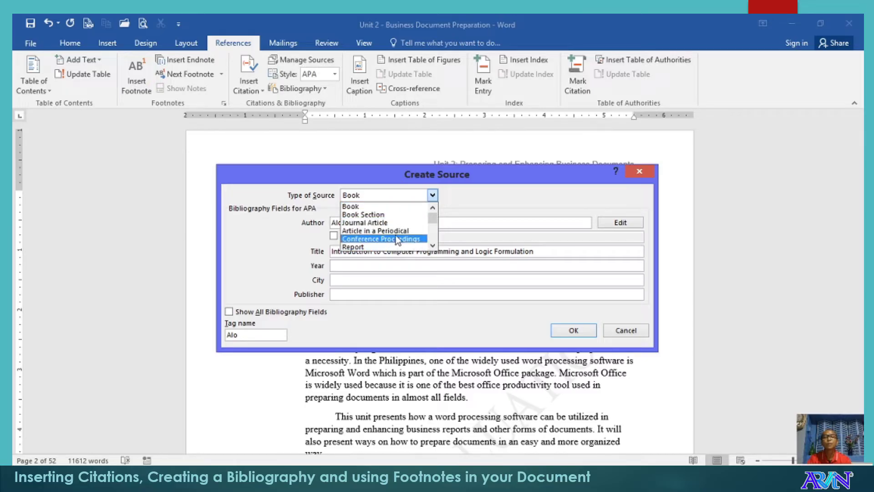
- Set the type of source to Book and the year to 2013
mouse_move(433, 221)
left_mouse_down()
mouse_move(434, 236)
mouse_move(434, 214)
left_mouse_up()
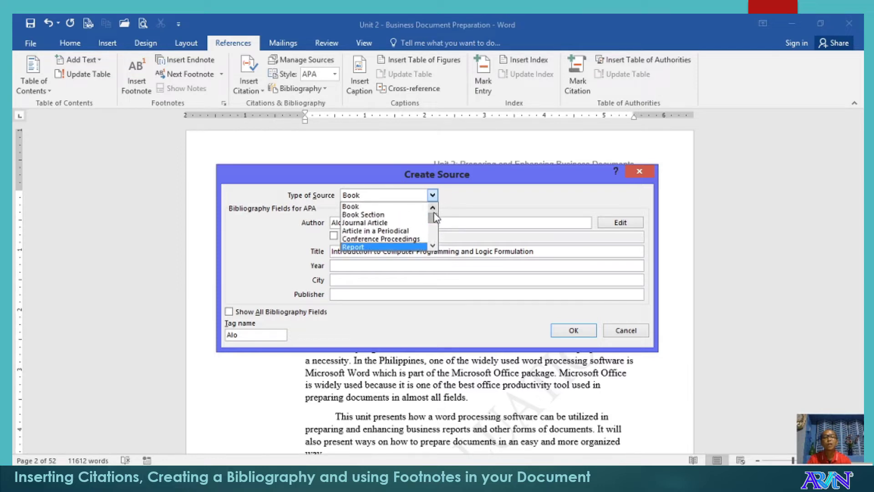
left_click(427, 206)
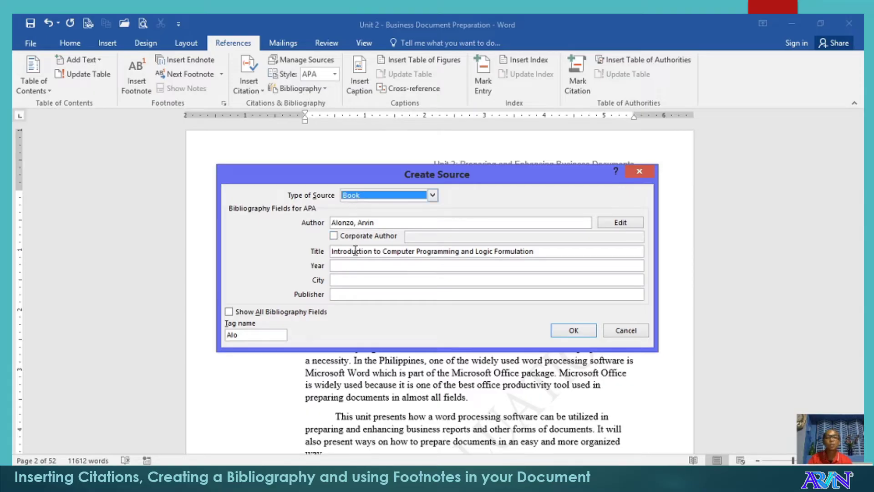
left_click(346, 266)
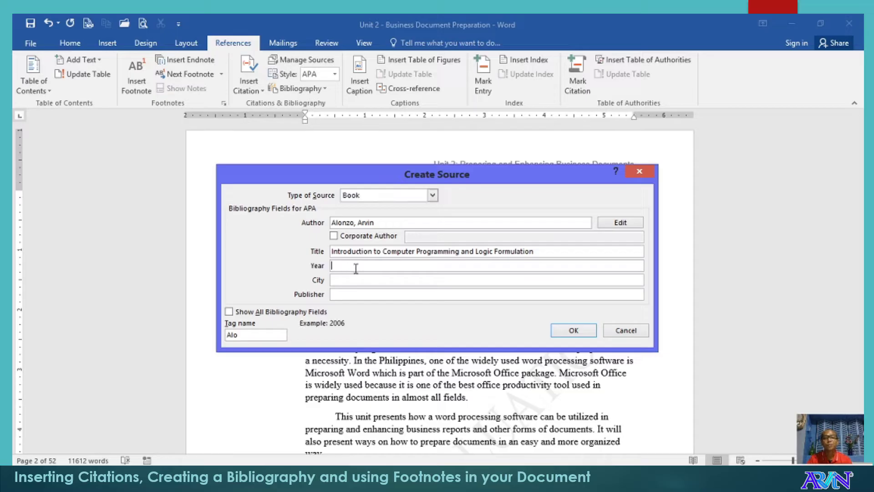
type("2013")
- Show all bibliography fields and enter Bulacan as the state/province and Philippines as the country/region
left_click(359, 280)
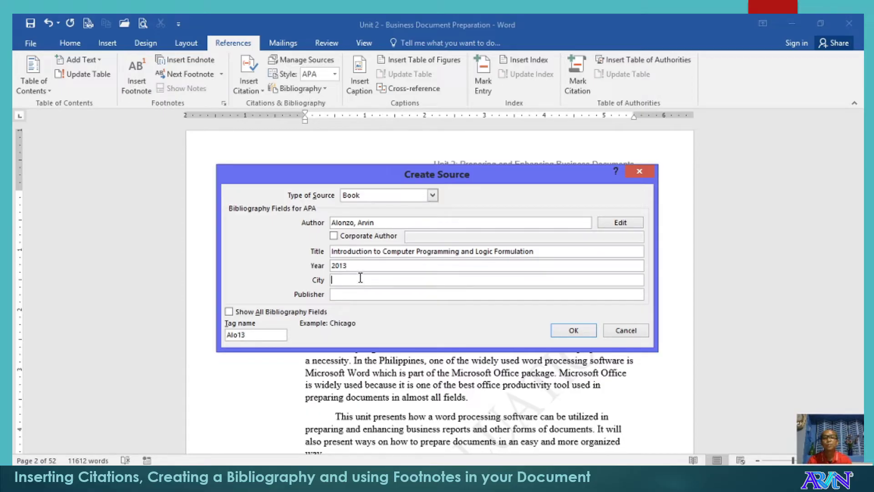
left_click(229, 312)
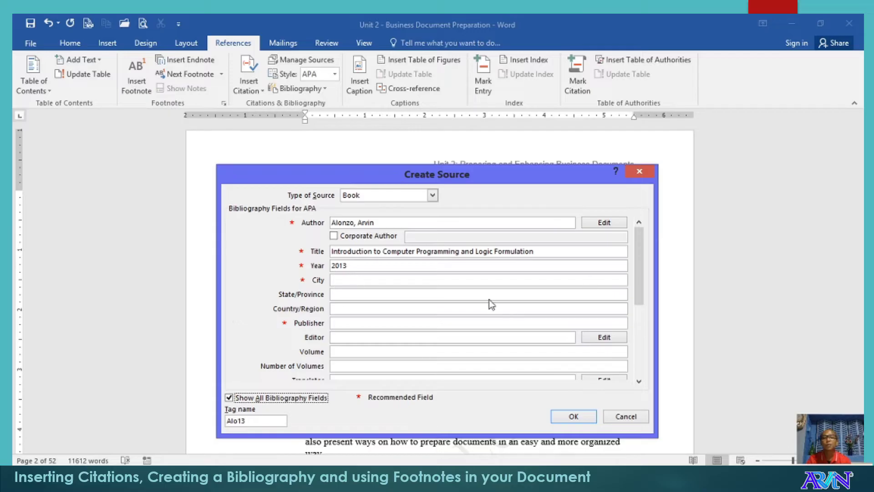
left_click(351, 294)
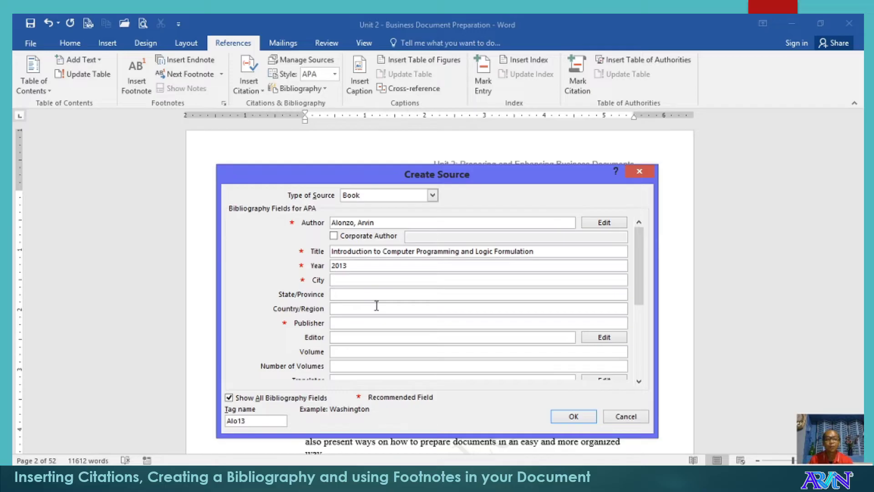
type("Bulan")
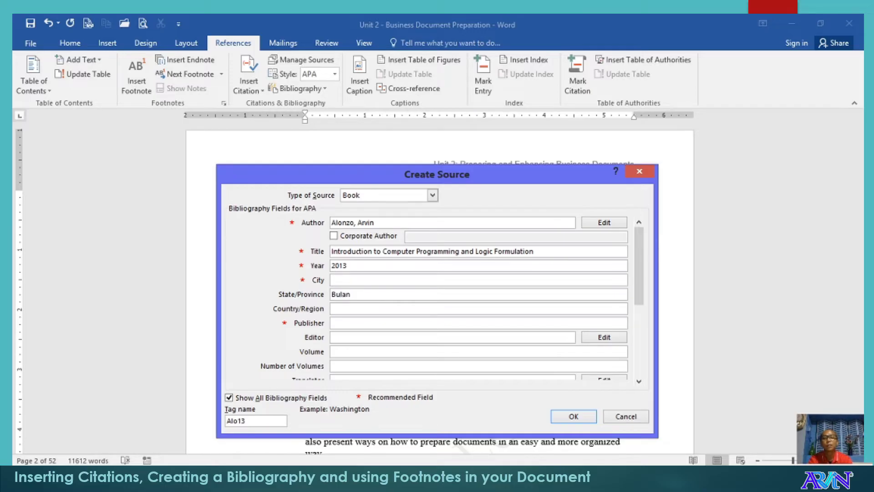
key("BackSpace")
type("ca")
left_click(333, 308)
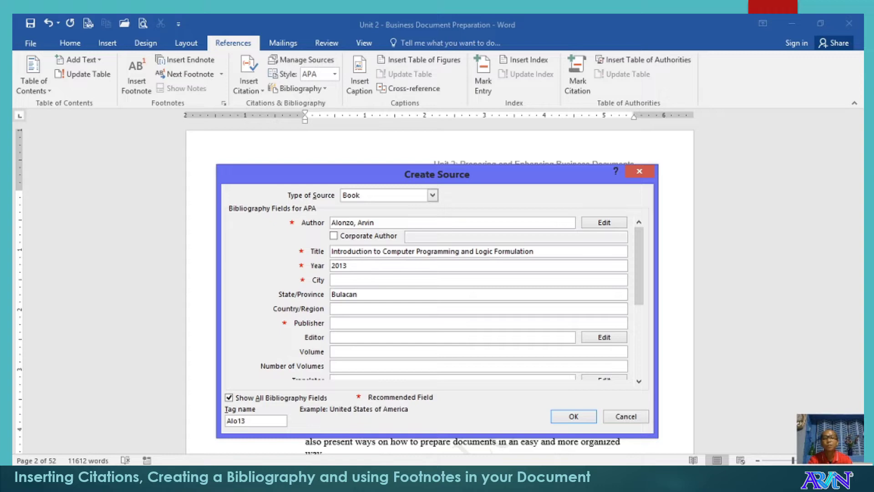
type("Philippines")
- Enter St. Andrews Publishing as the publisher and look through the remaining bibliography fields
left_click(333, 322)
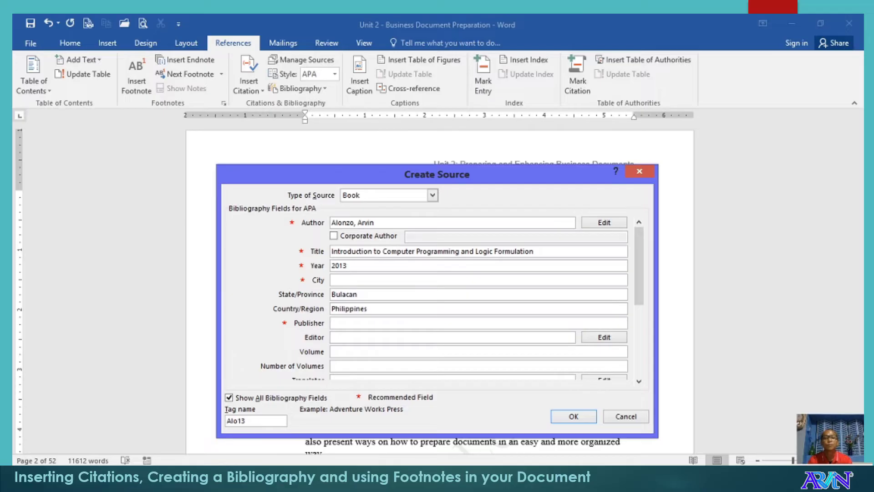
type("St. Andrews Publishing")
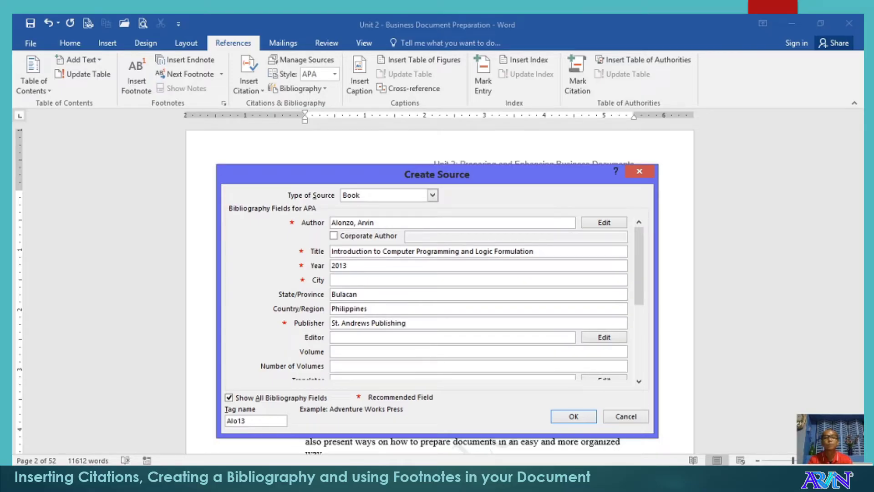
left_click(386, 337)
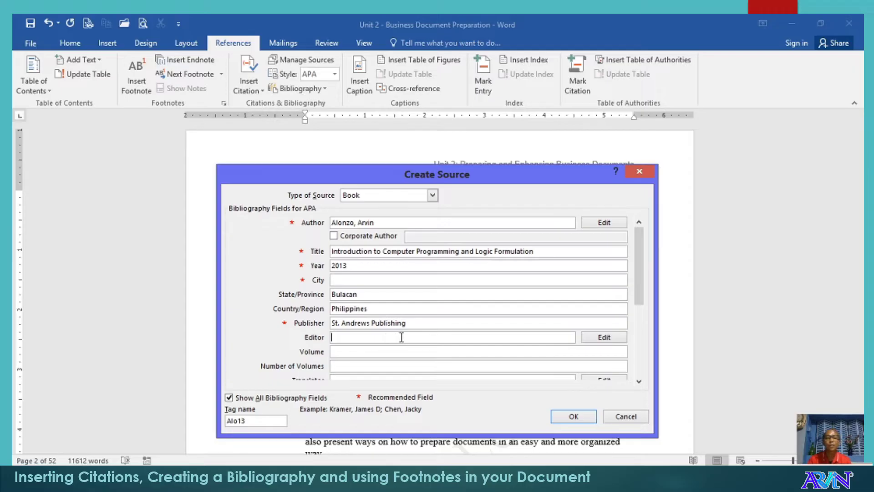
left_click(366, 350)
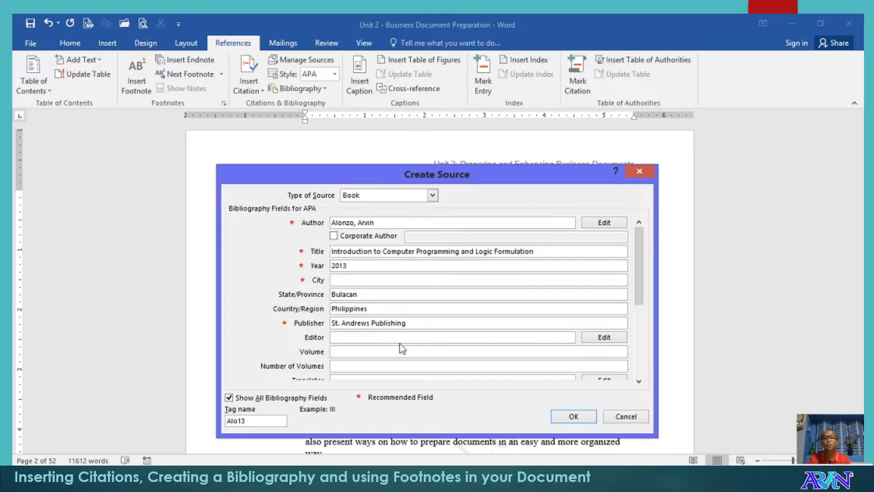
left_click_drag(637, 288, 630, 356)
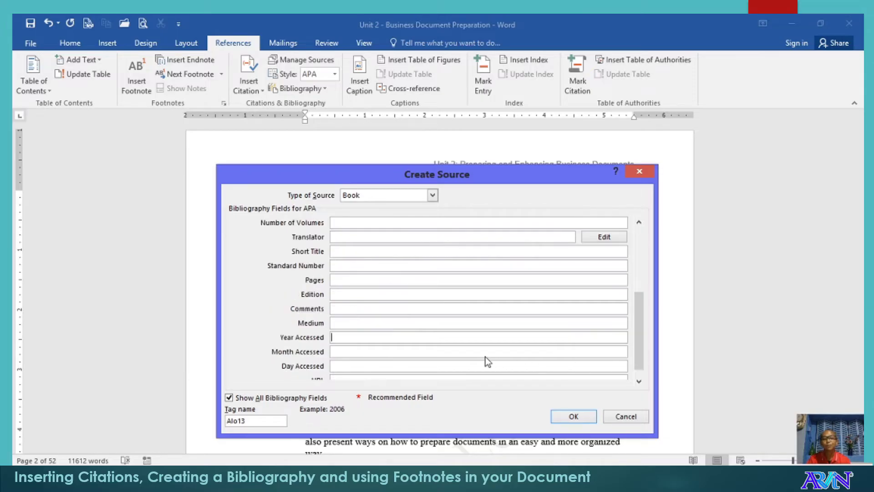
left_click(637, 250)
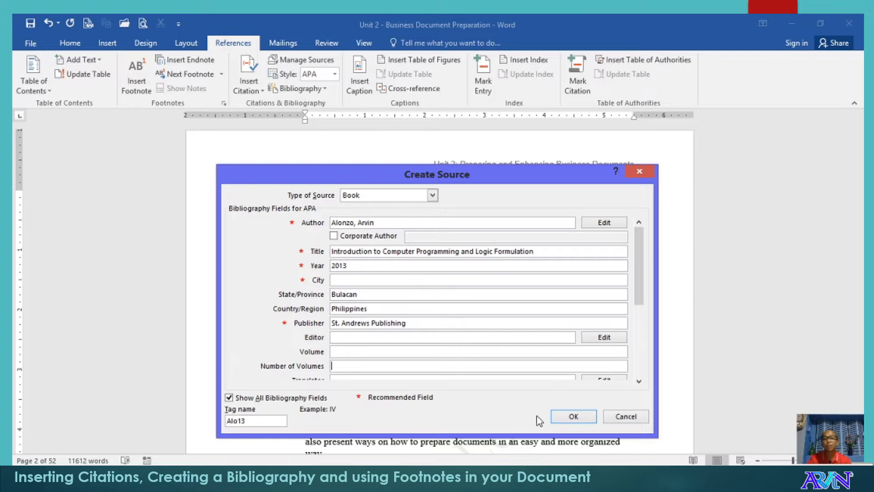
- Finish creating the book source so its citation follows "According to", and add a comma and space after the citation
left_click(574, 417)
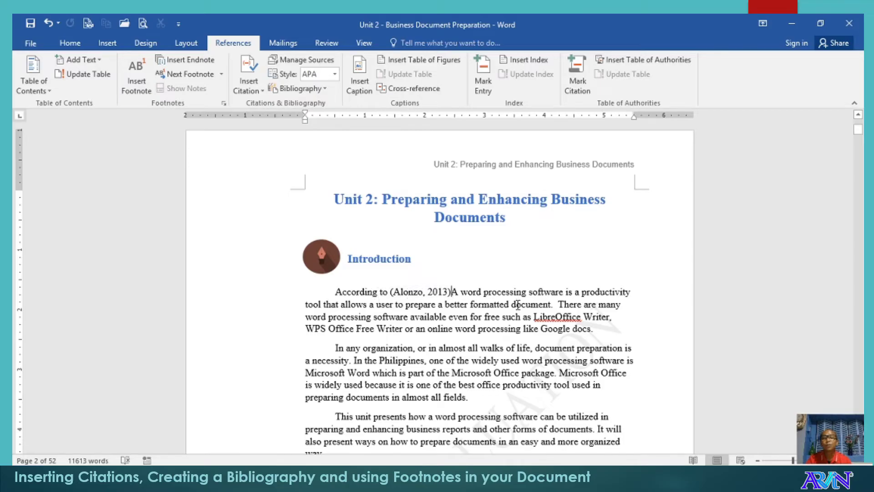
type(",")
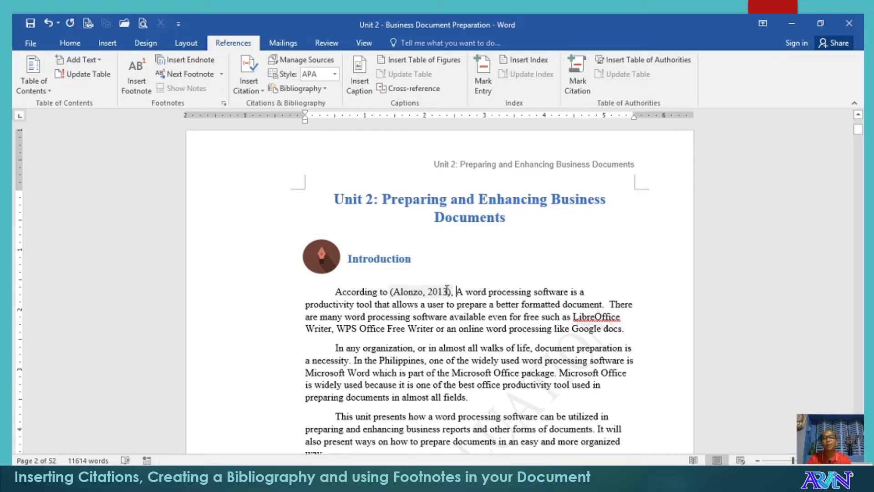
left_click(410, 294)
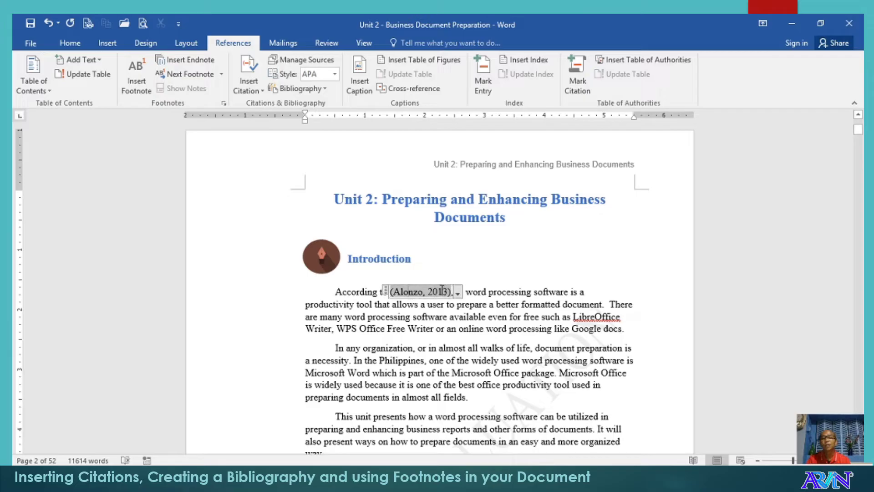
left_click(468, 292)
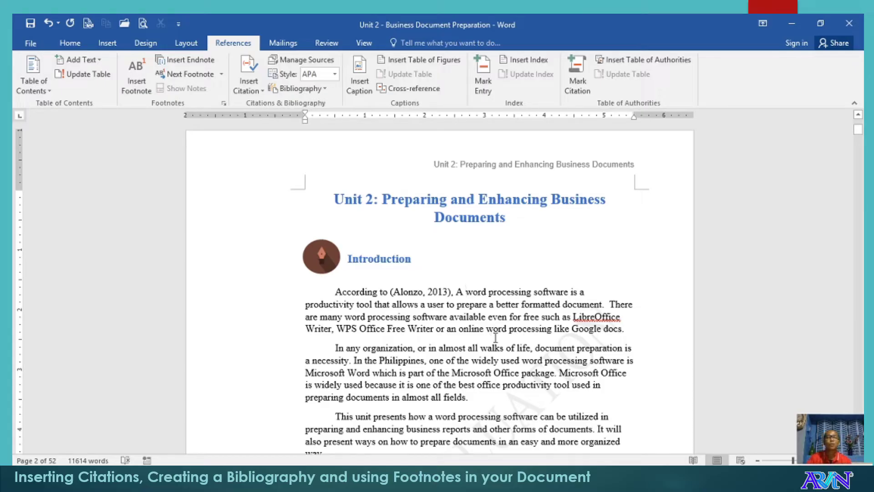
- Add a new book source for a citation ending the Introduction's second paragraph, and enter the author's last and first name
scroll(494, 343, "down", 1)
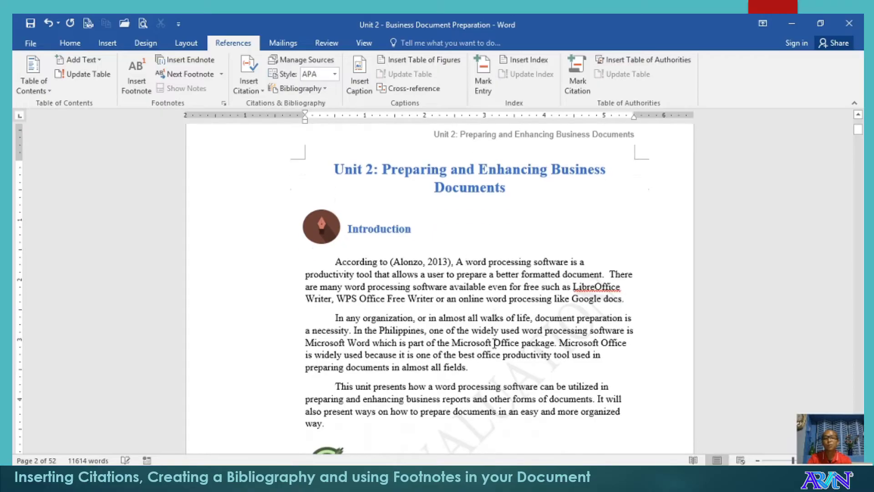
left_click(470, 368)
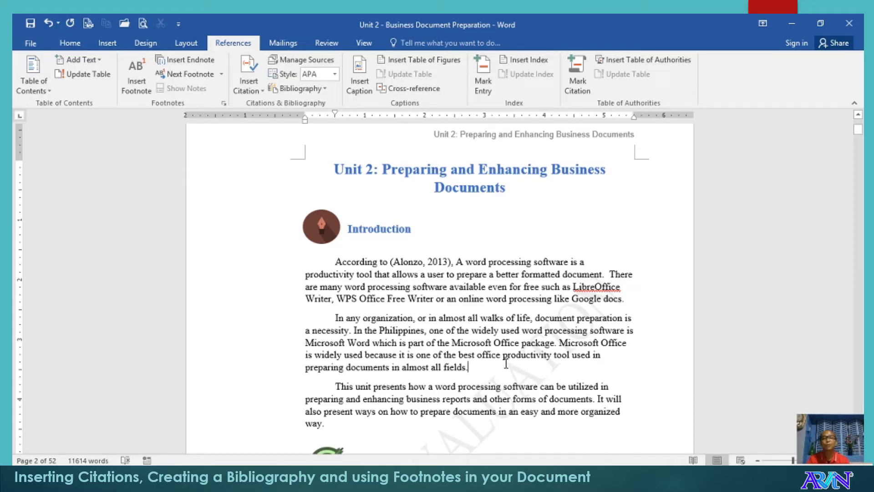
left_click(244, 82)
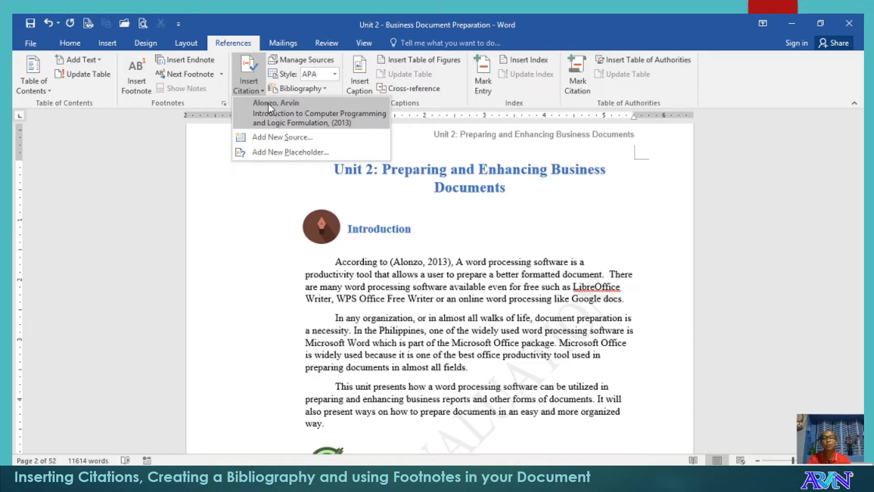
left_click(278, 138)
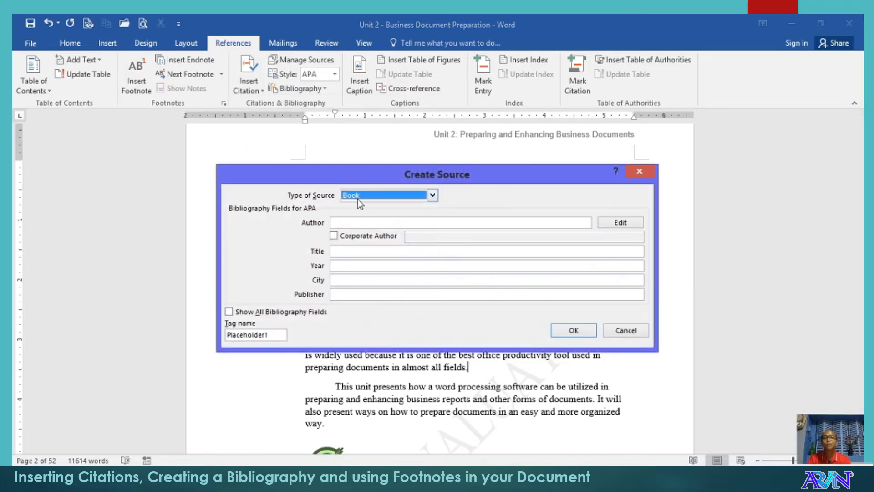
left_click(347, 221)
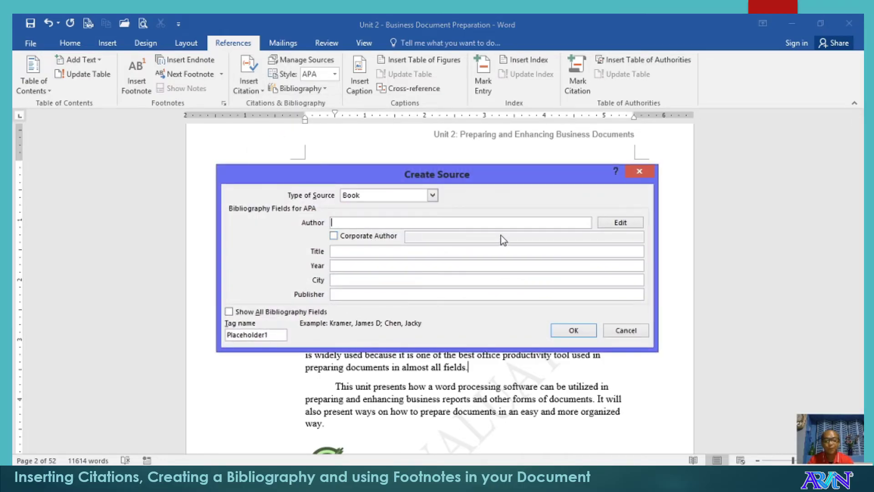
type("O")
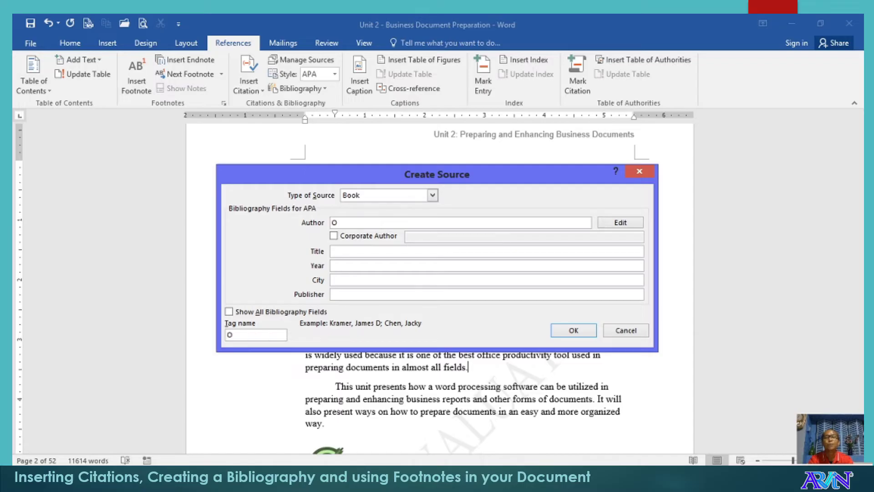
type("znola, Nivra")
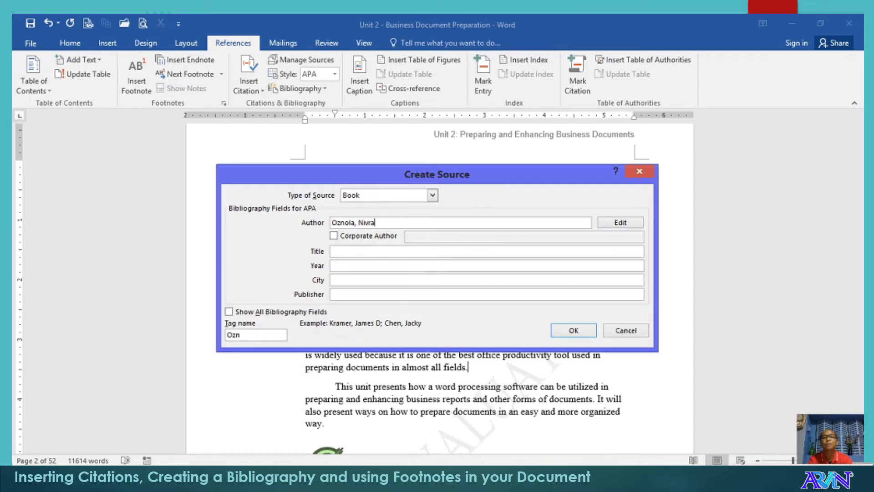
- Set the new source's title to "IT Application Tools in Business" and its year to 2019
key("Tab")
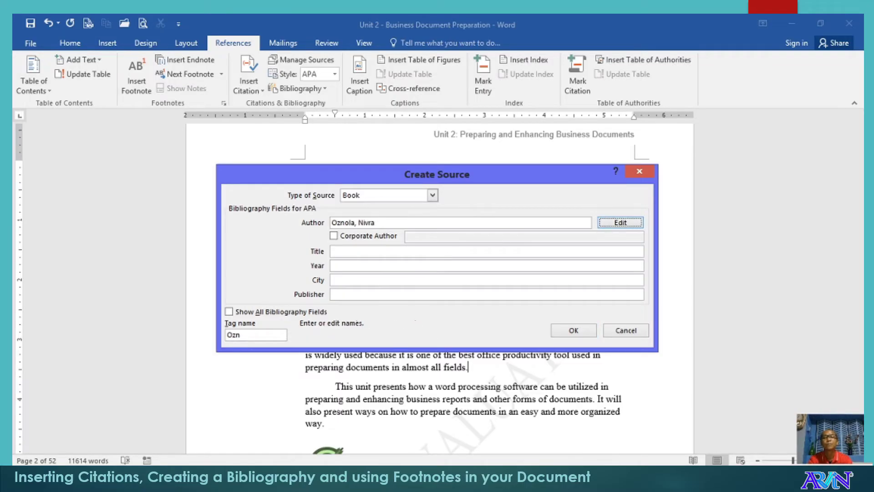
key("Tab")
key("Tab")
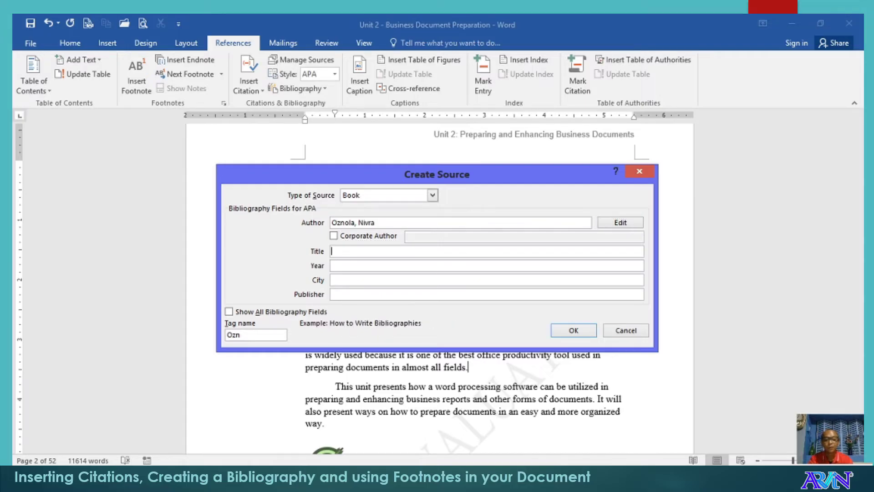
type("IT Applic")
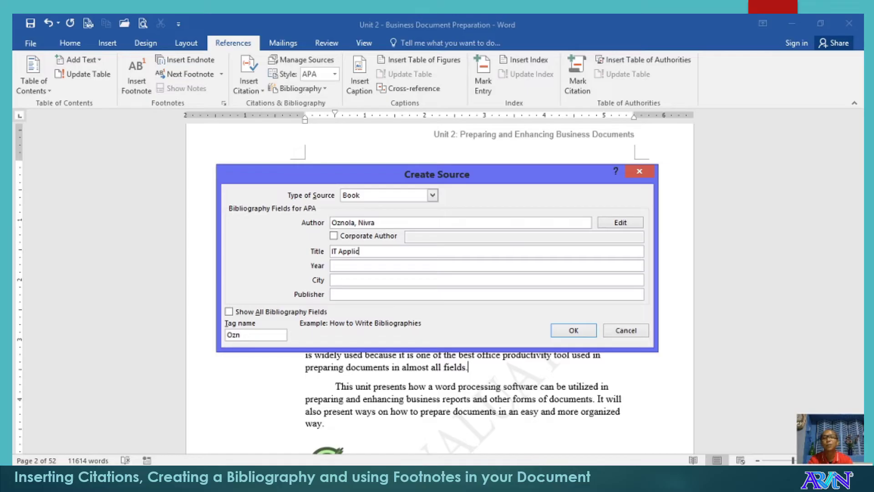
type("ation Tools in Business")
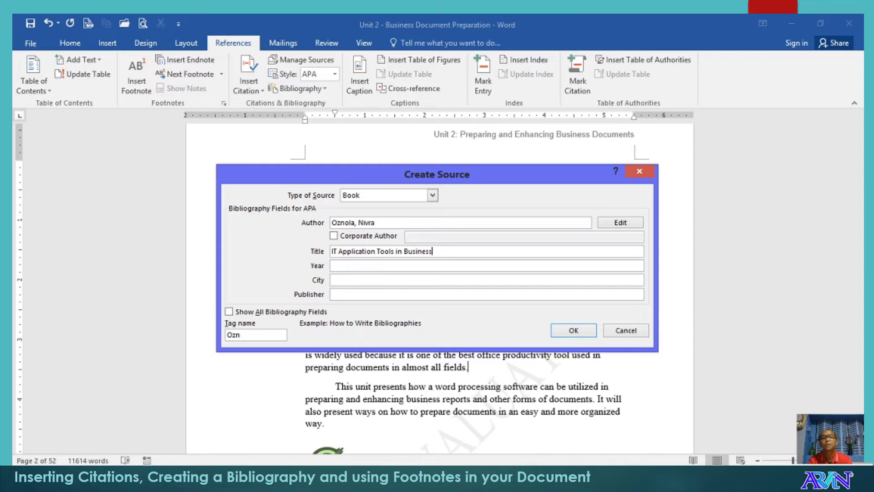
key("Tab")
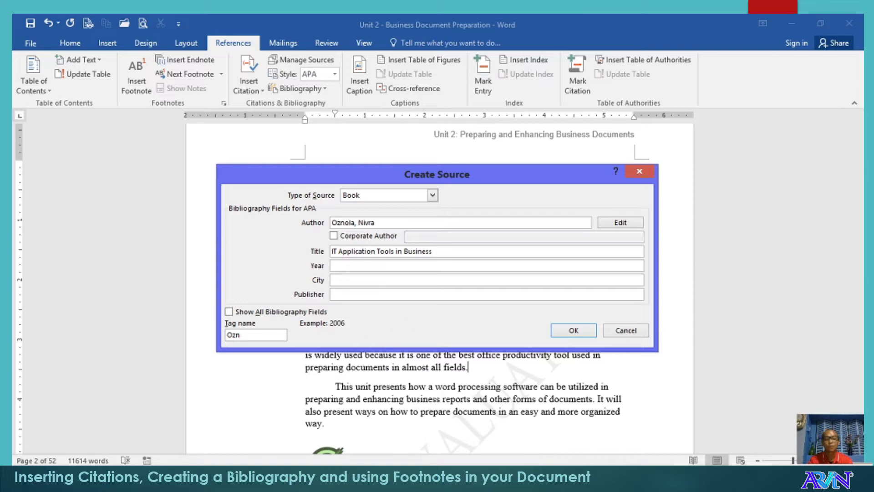
type("2019")
- Enter Tuguegarao City as the city and Bassig Publishing House as the publisher, and save the source to insert its citation
left_click(402, 279)
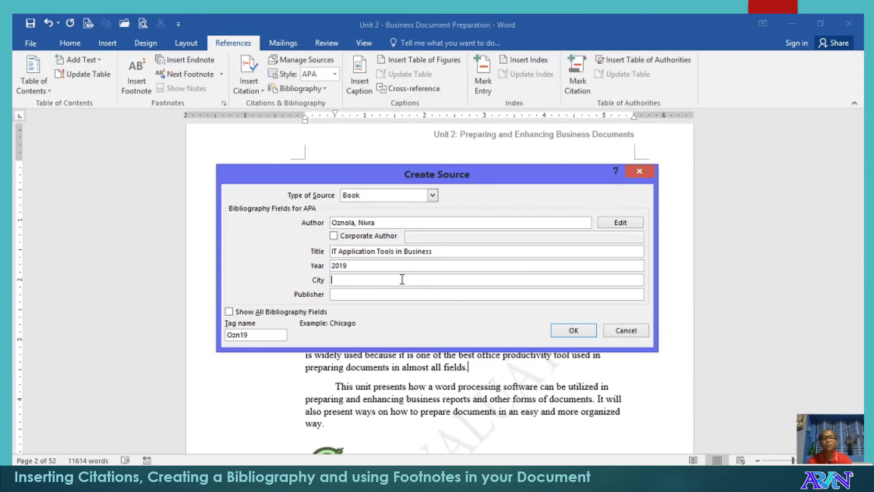
type("Tuguega")
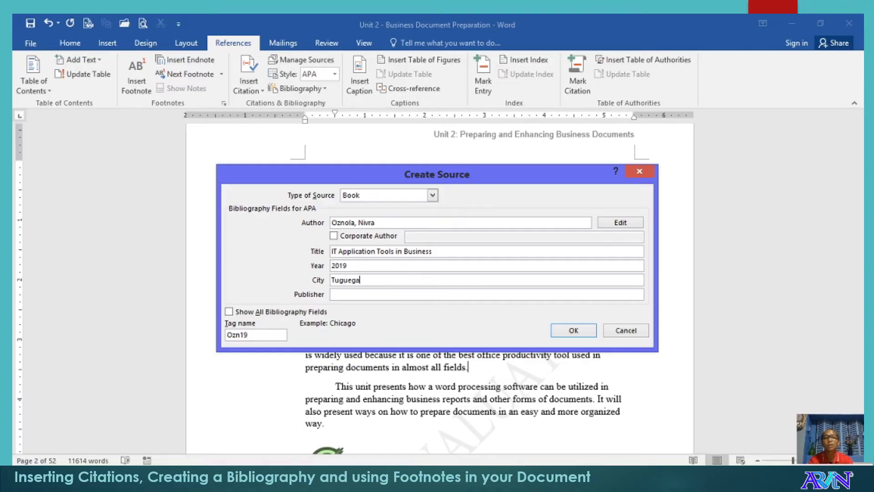
type("rao City")
left_click(345, 293)
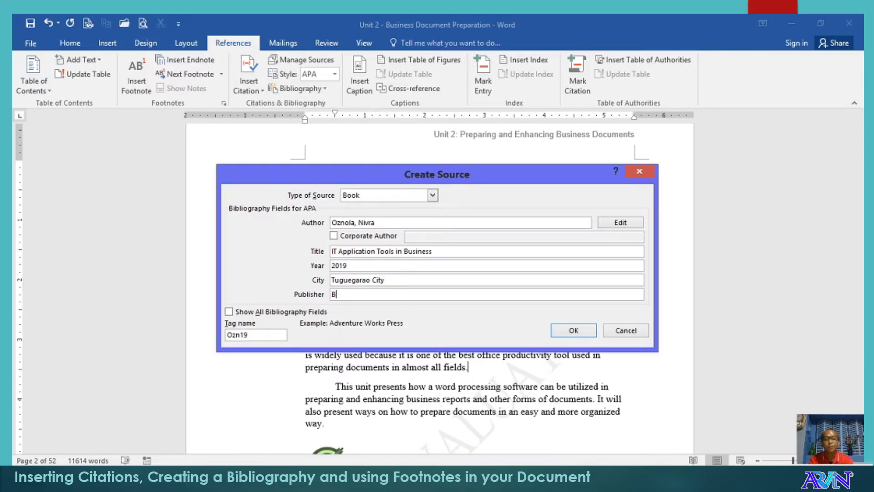
type("Bassig Publishing")
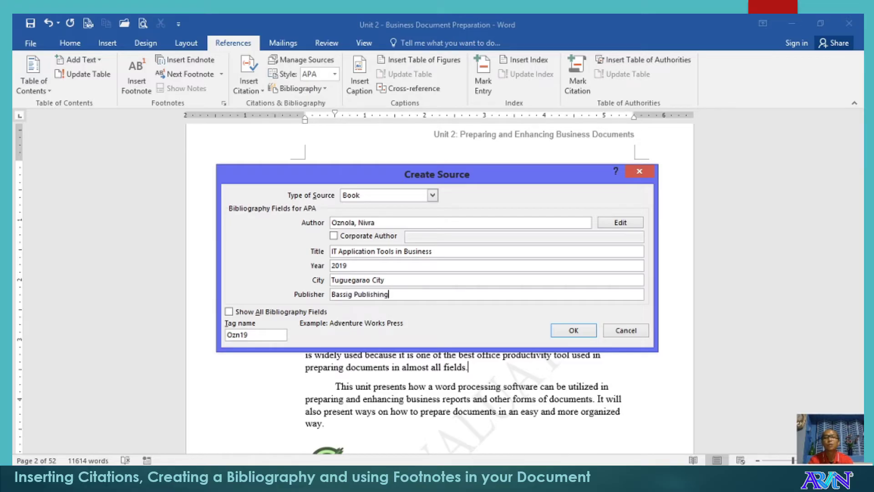
type(" House")
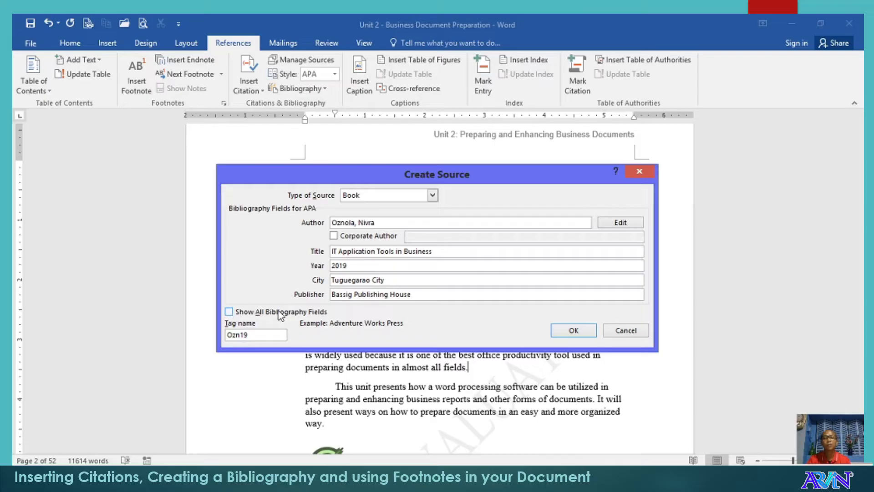
left_click(570, 330)
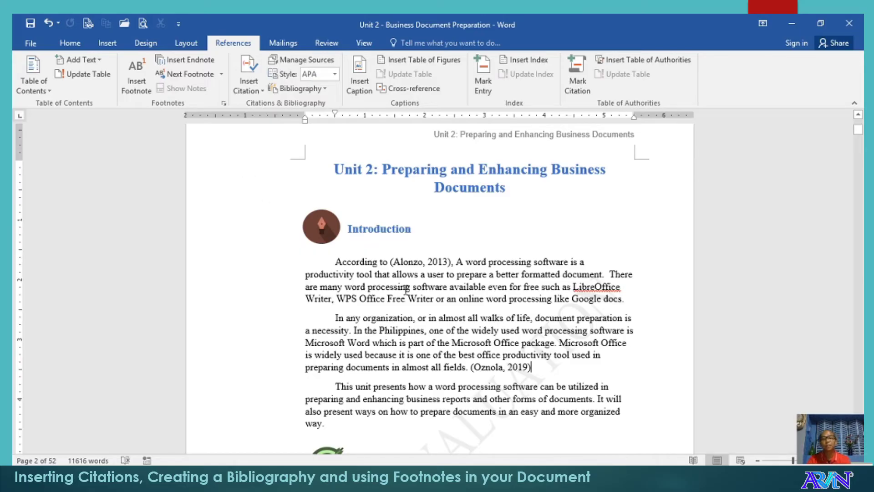
- Insert a footnote at the end of the Introduction's third paragraph, and check its reference mark and the note area
scroll(405, 287, "down", 1)
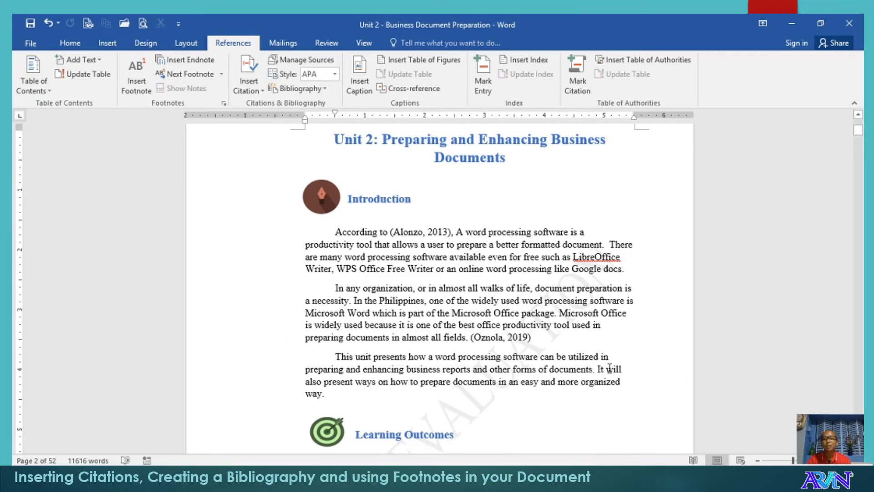
left_click(336, 396)
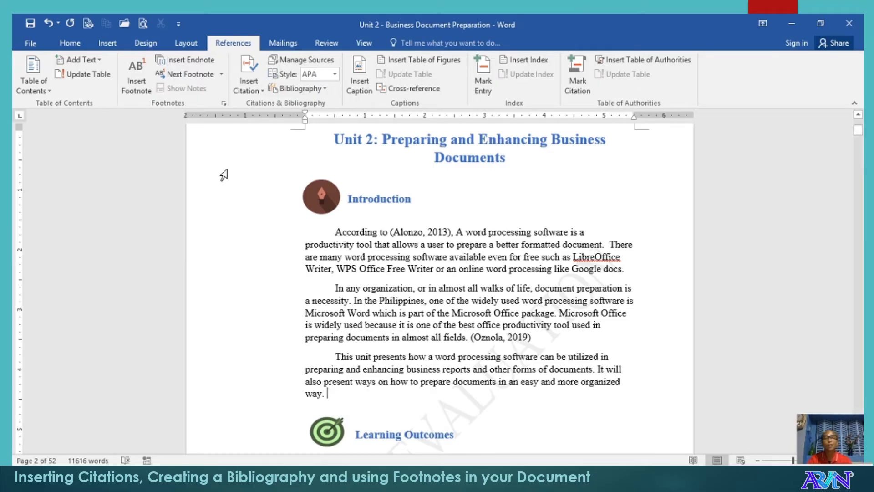
left_click(142, 81)
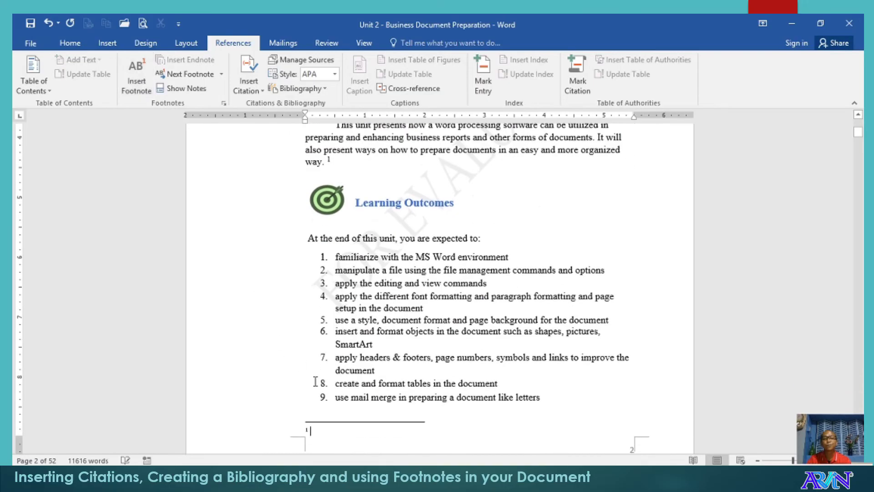
scroll(395, 247, "up", 2)
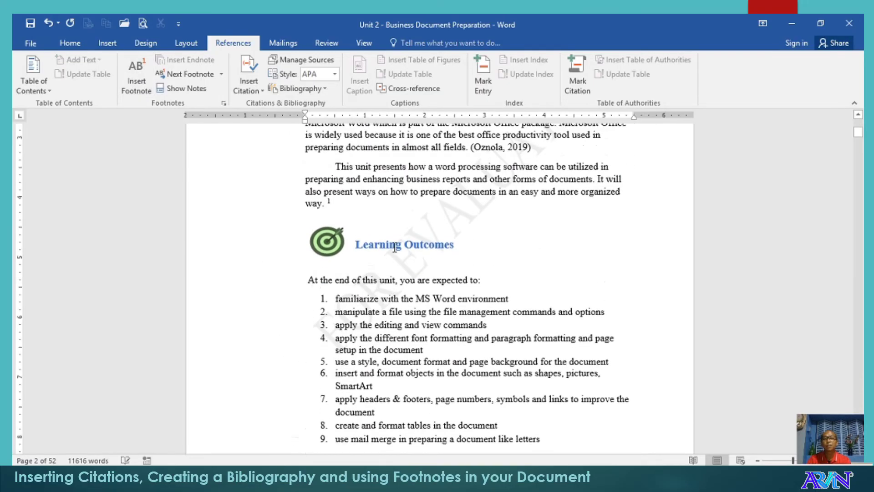
scroll(370, 248, "down", 1)
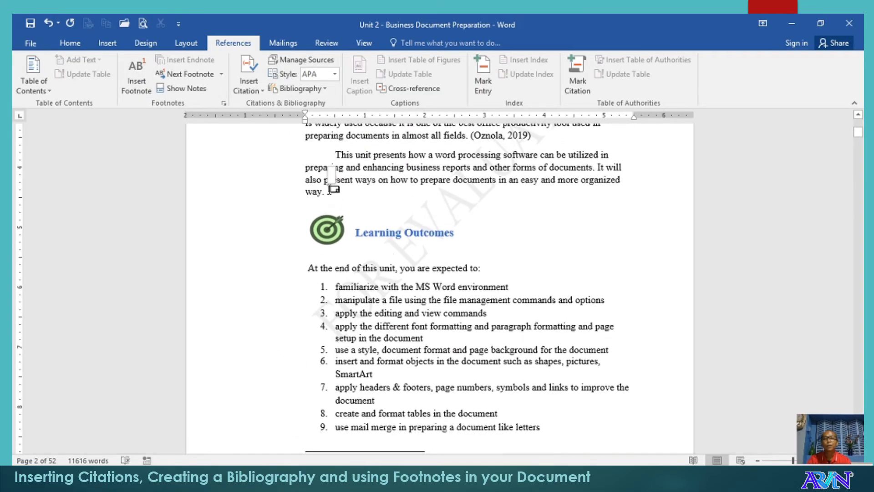
scroll(373, 406, "down", 3)
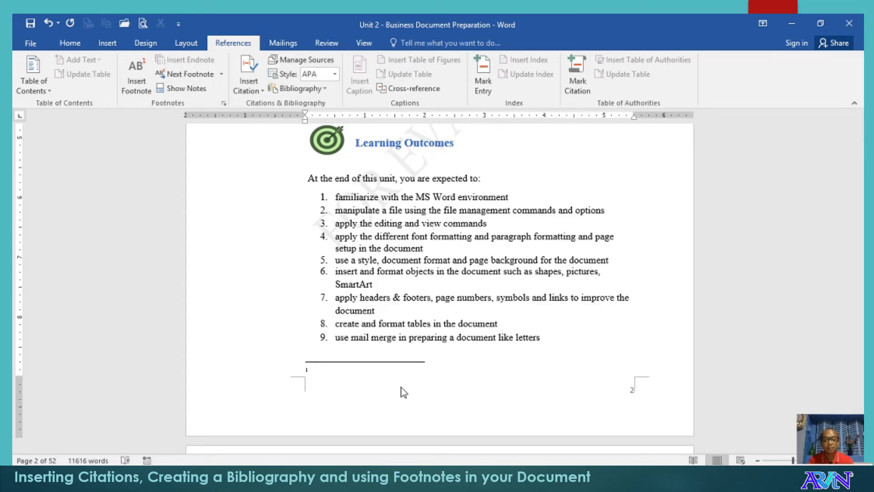
- Write the author's full name in the footnote, followed by the quoted title "Accounting in Private Organizations", separated by commas
type("B")
key("BackSpace")
type("Aeigh Buncad,")
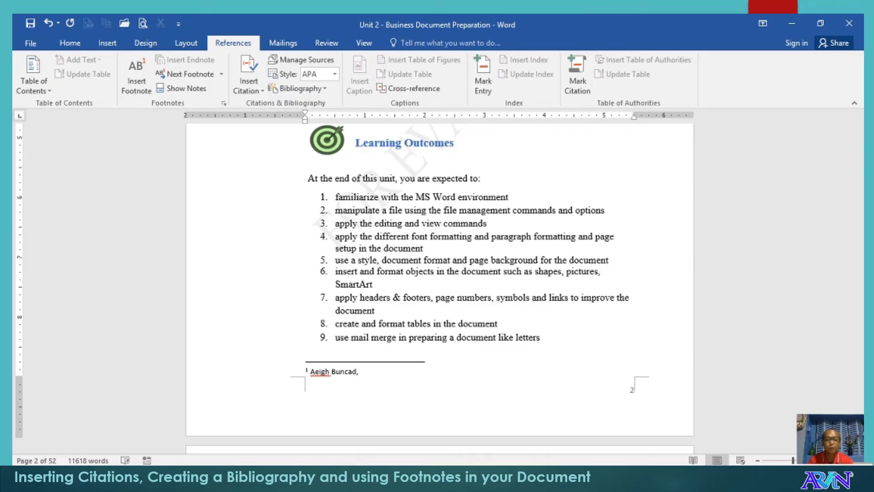
type("\"")
type("Accounting")
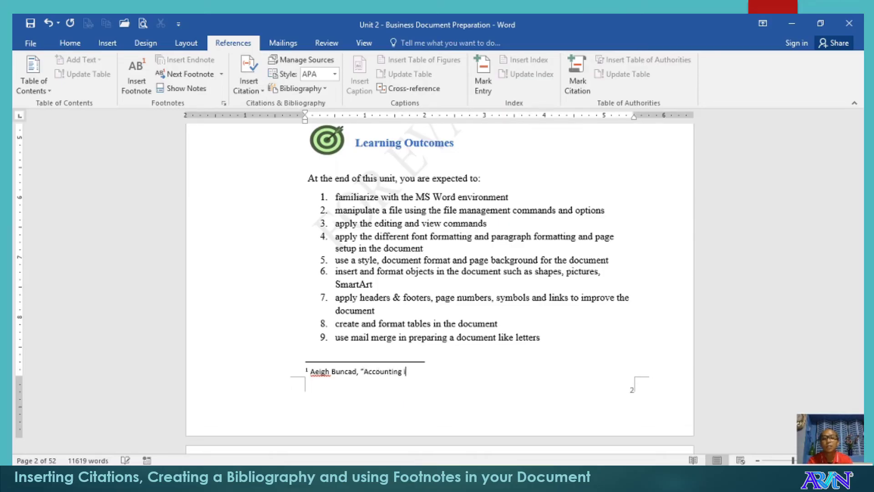
type(" in ")
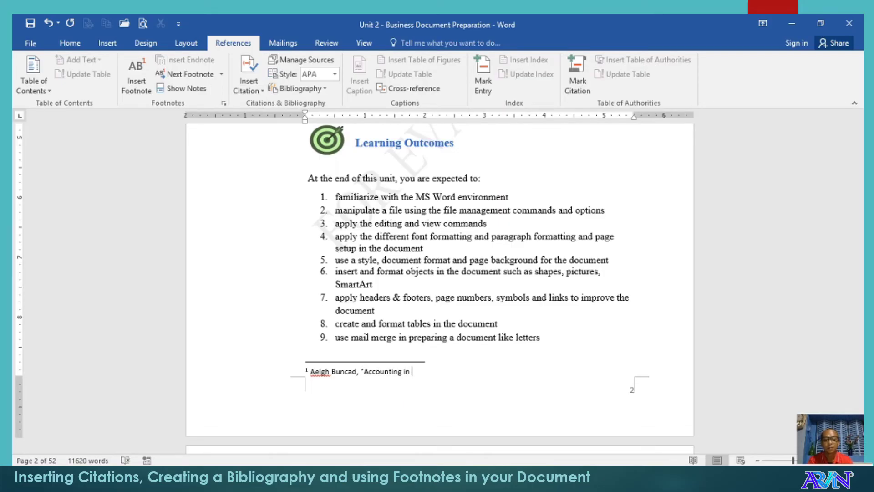
type("Private ")
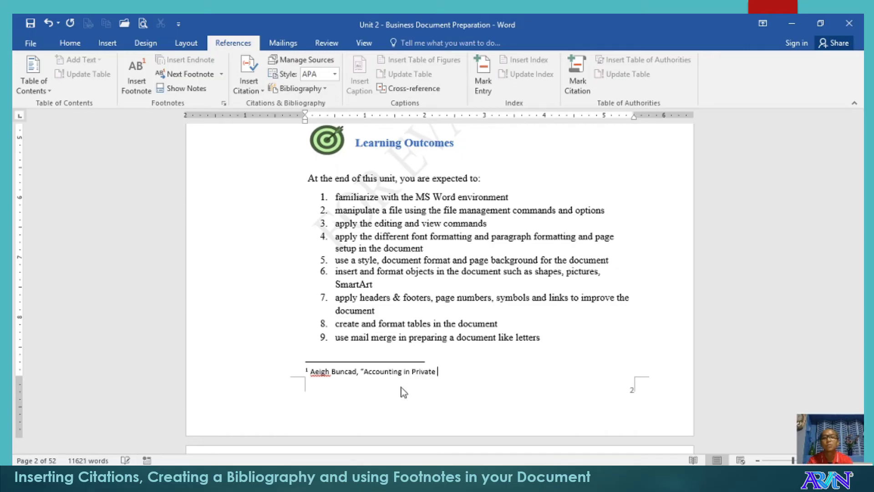
type("Organizations\",")
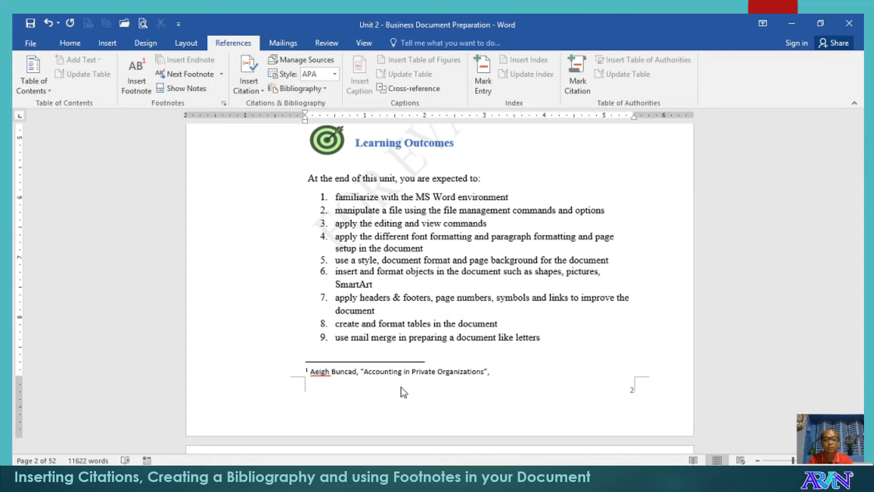
- Add the publisher "Luyun Publishing" and a comma after the title in the footnote
type("Luyun Pull")
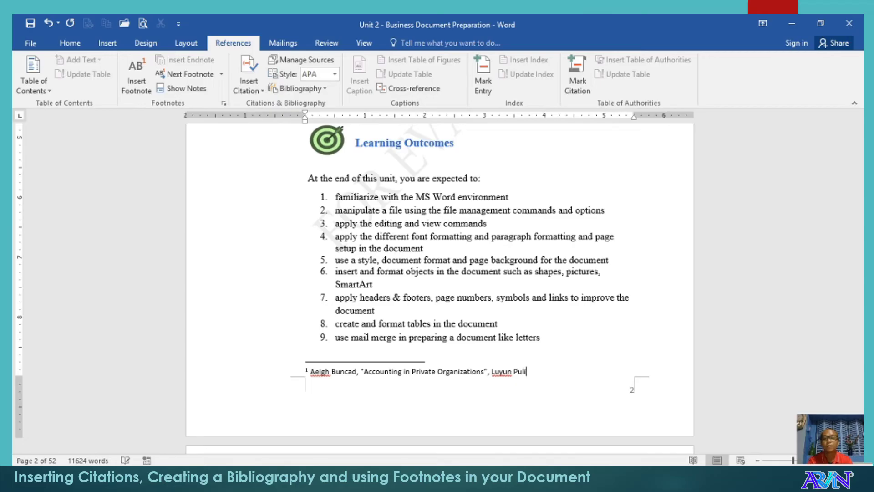
key("BackSpace")
key("BackSpace")
type("blishing, ")
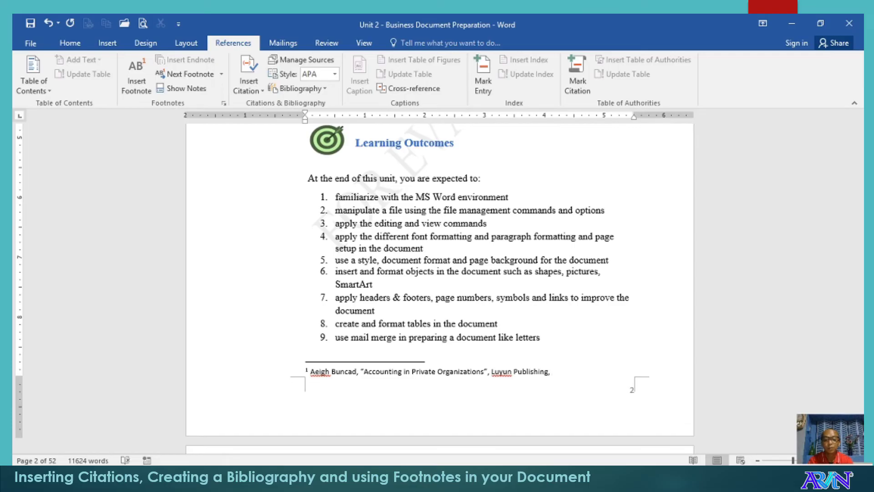
- Complete the footnote with the page reference p230, and check it against its reference mark in the Introduction
type("p230")
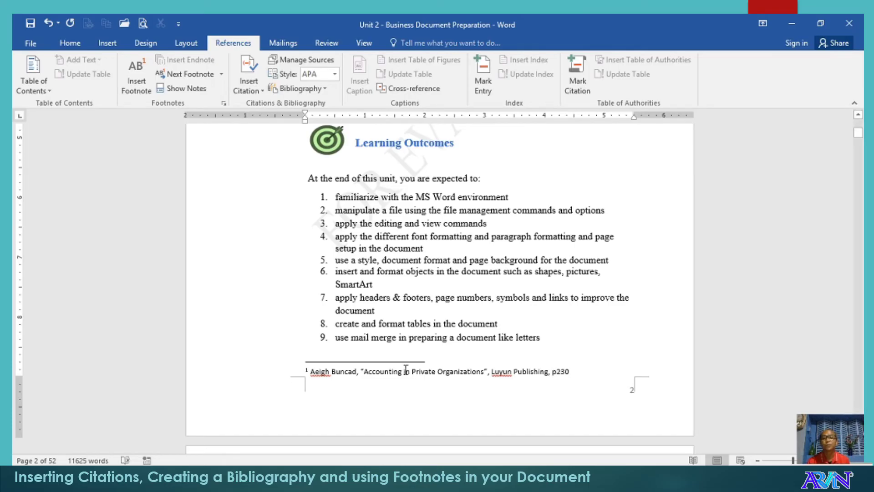
scroll(446, 377, "up", 3)
scroll(446, 377, "up", 1)
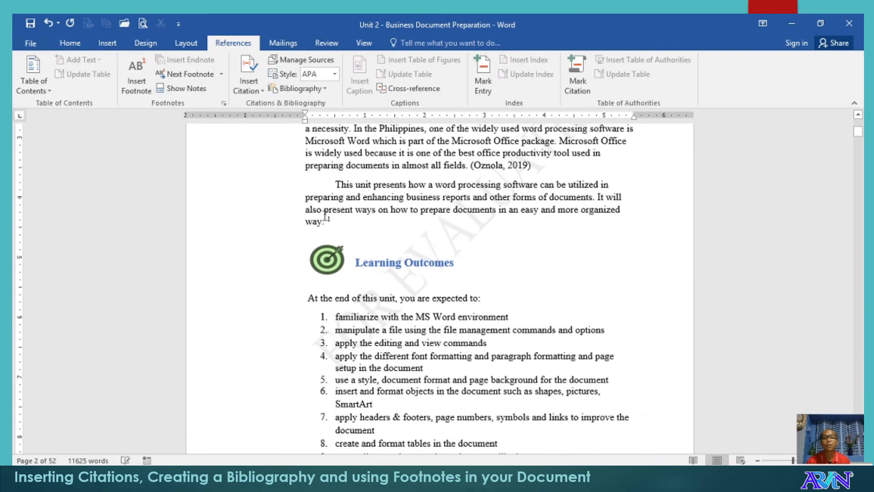
left_click(339, 220)
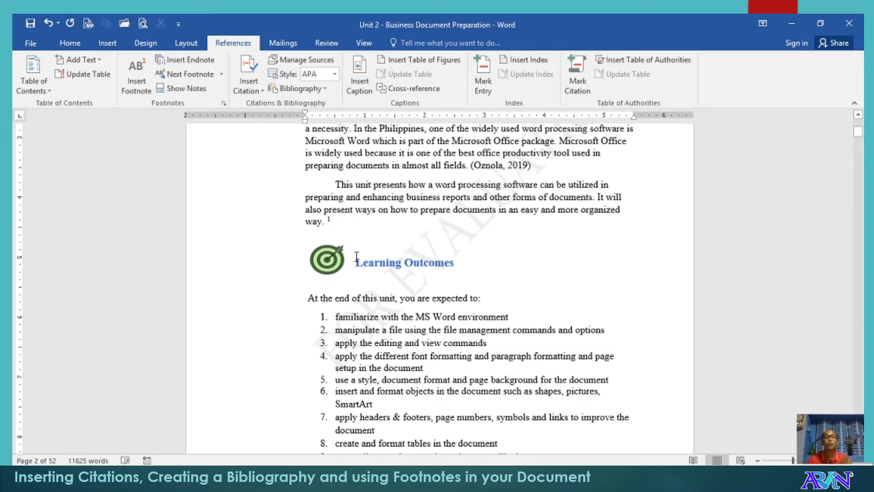
scroll(372, 272, "down", 1)
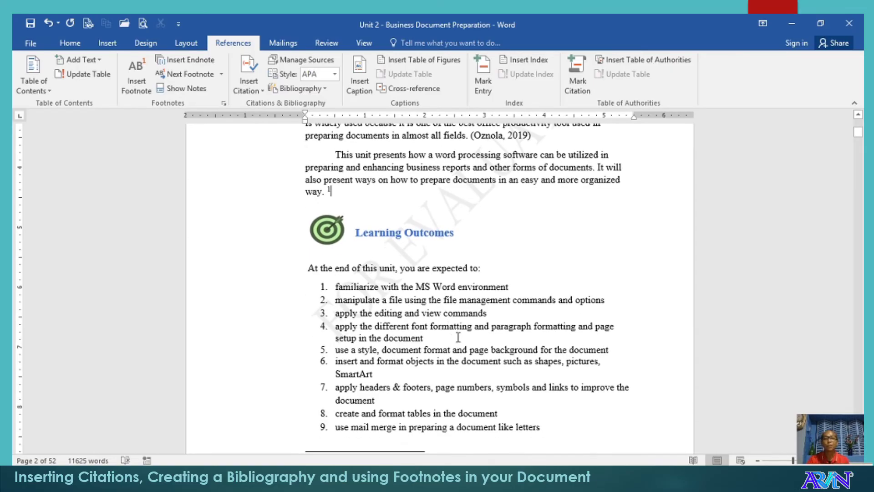
scroll(458, 337, "down", 2)
scroll(458, 336, "down", 8)
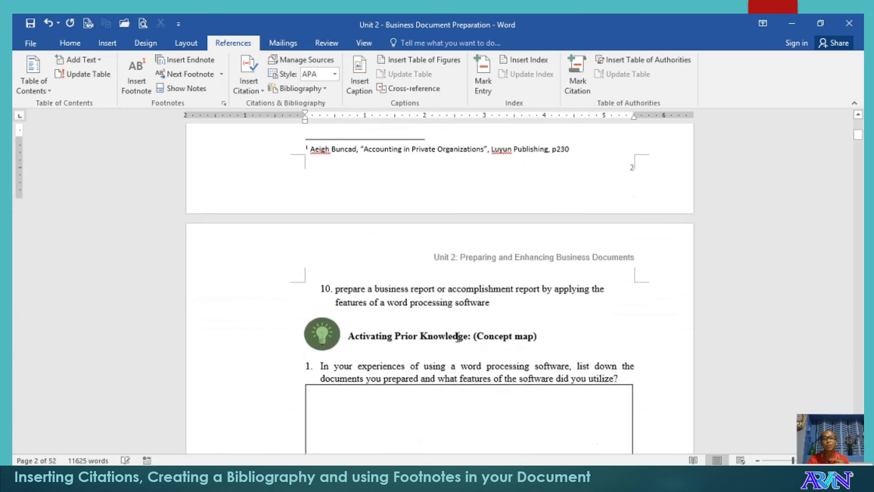
- Start a new page at the very end of the document and insert the built-in Bibliography there
scroll(457, 337, "down", 15)
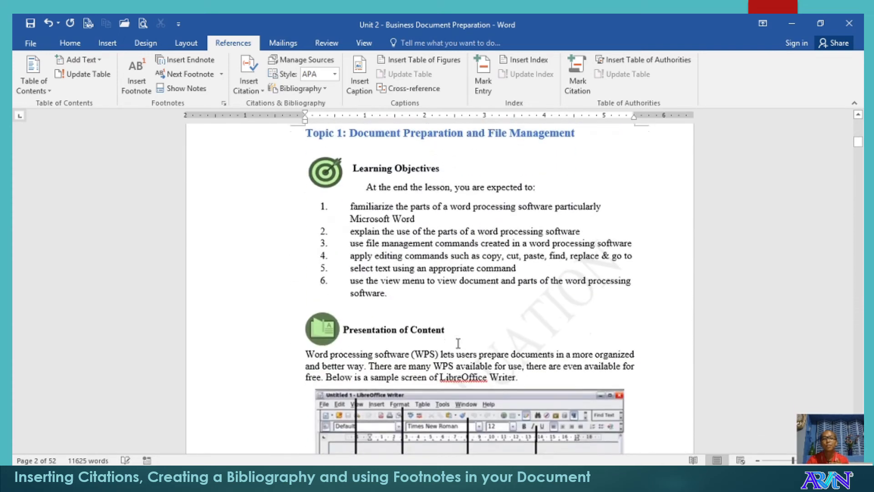
left_click(411, 295)
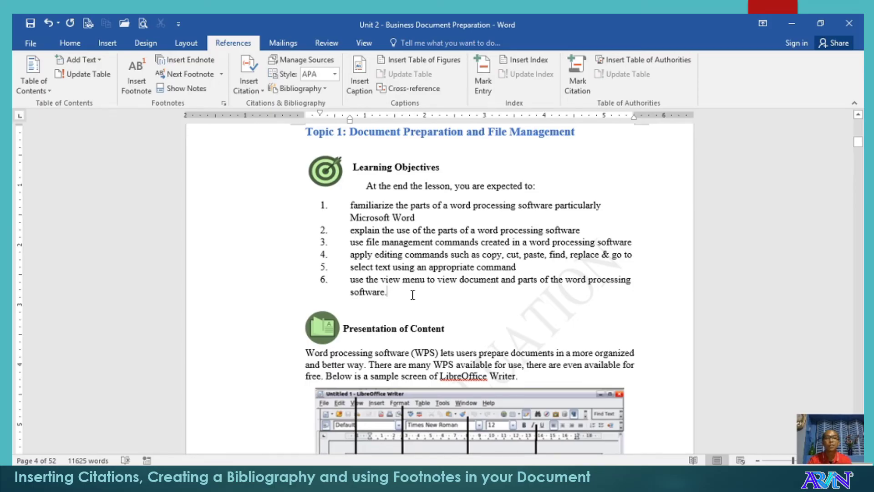
key("ctrl+Home")
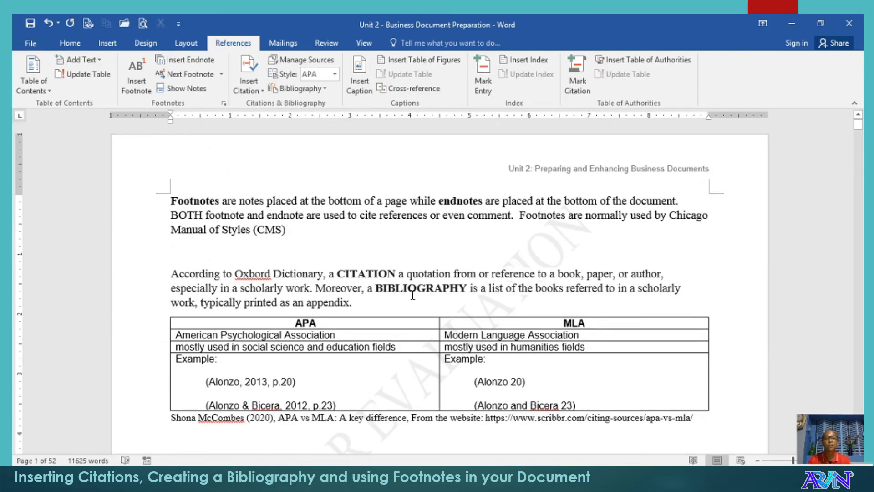
key("ctrl+Page_Down")
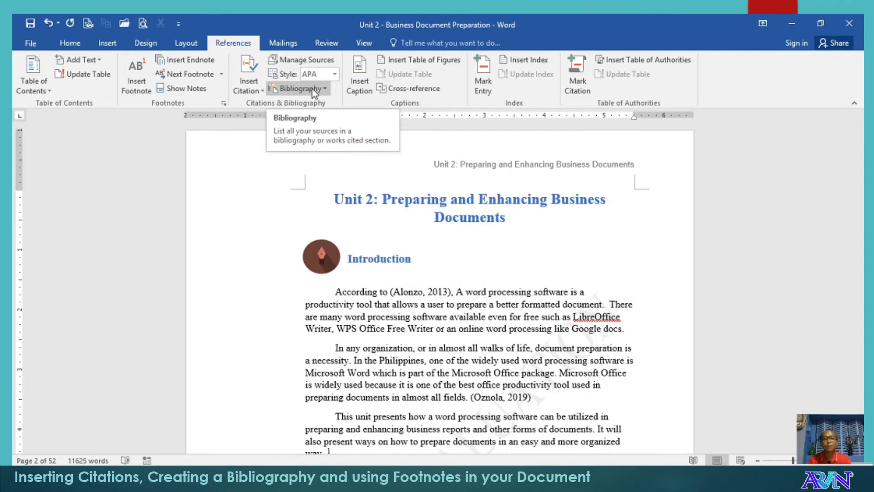
key("ctrl+End")
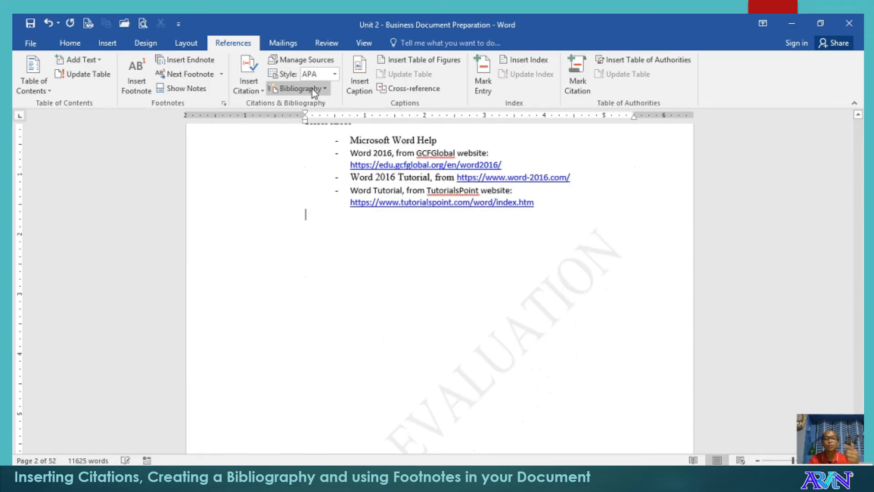
key("ctrl+Return")
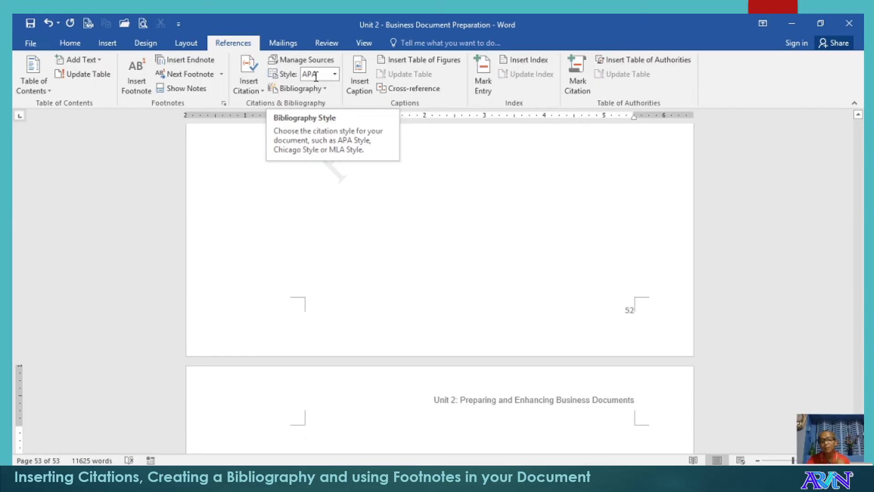
left_click(297, 90)
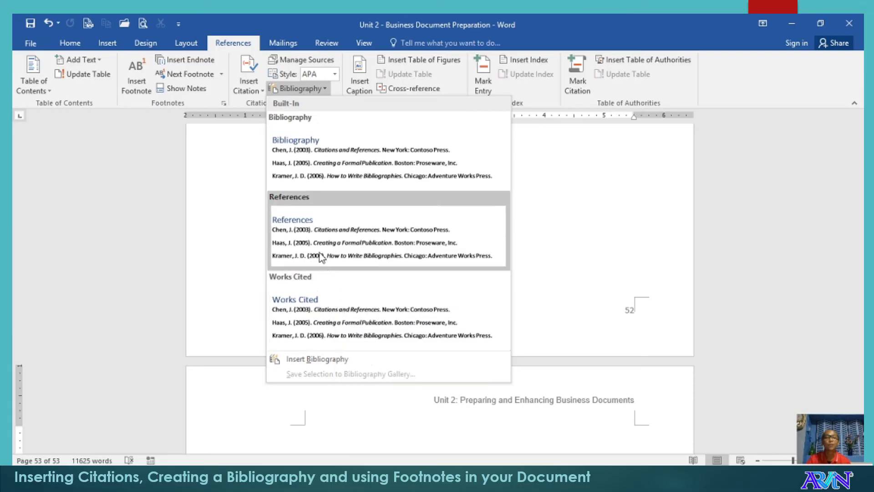
left_click(312, 177)
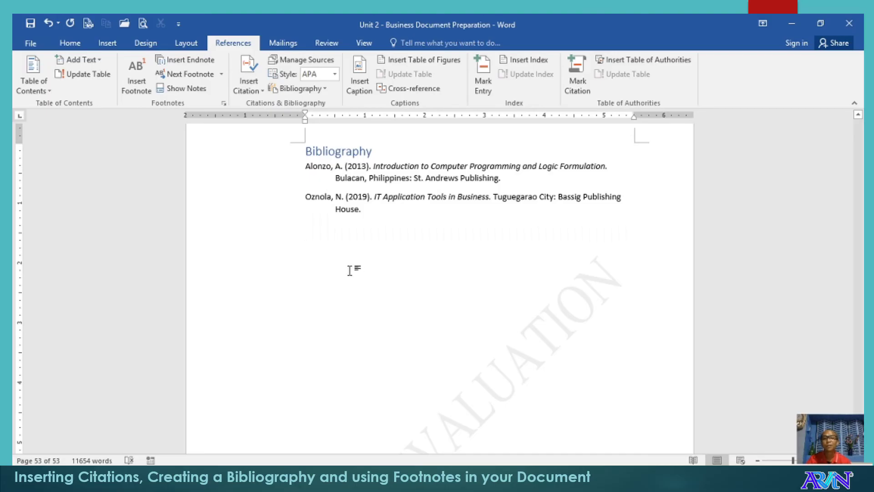
- Cite the existing source "IT Application Tools in Business" (2019) after "environment and its parts:" on page 5
key("ctrl+Home")
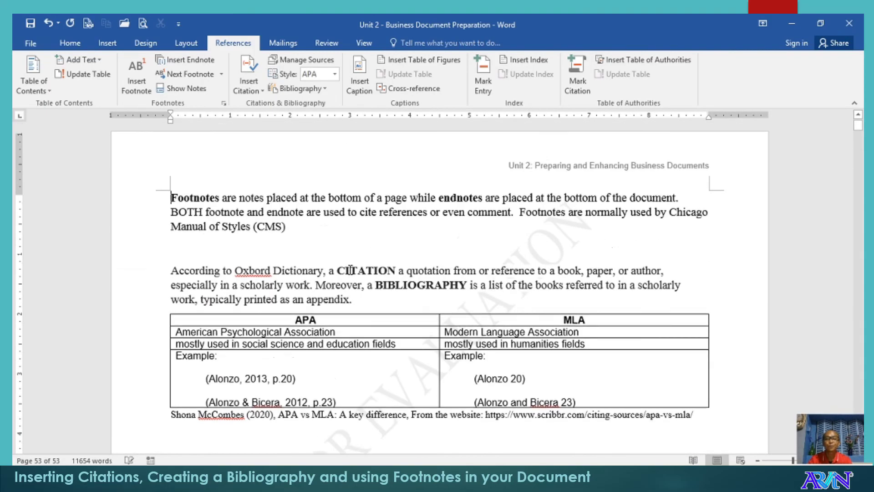
scroll(349, 269, "down", 10)
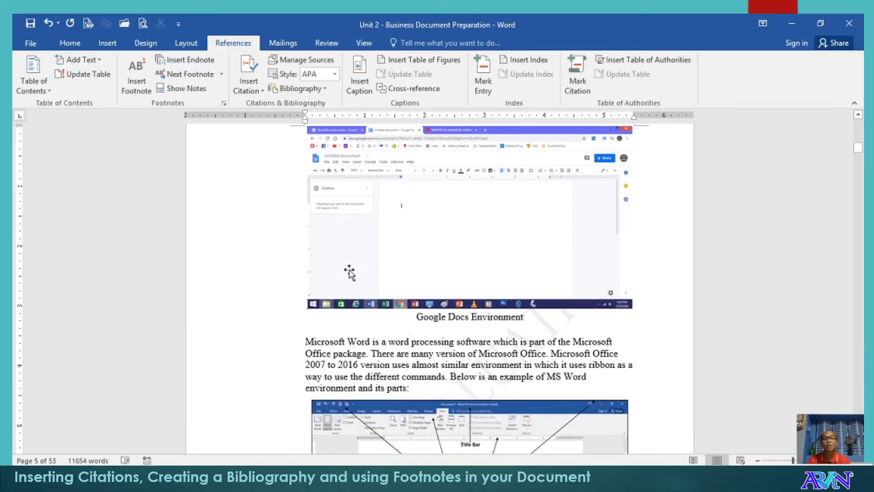
scroll(402, 315, "down", 1)
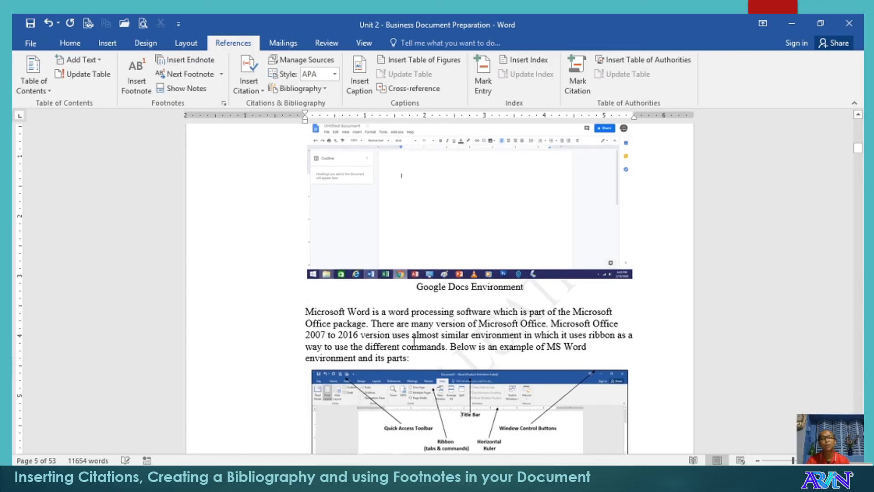
left_click(415, 358)
left_click(257, 90)
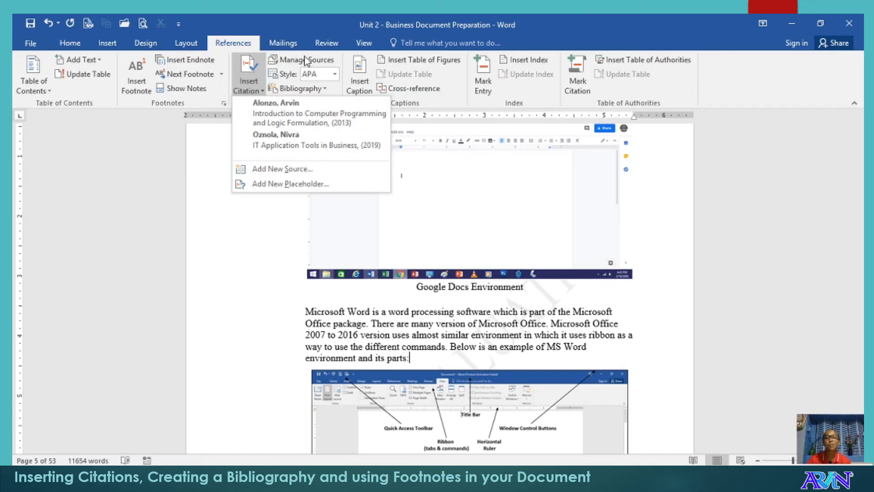
left_click(418, 358)
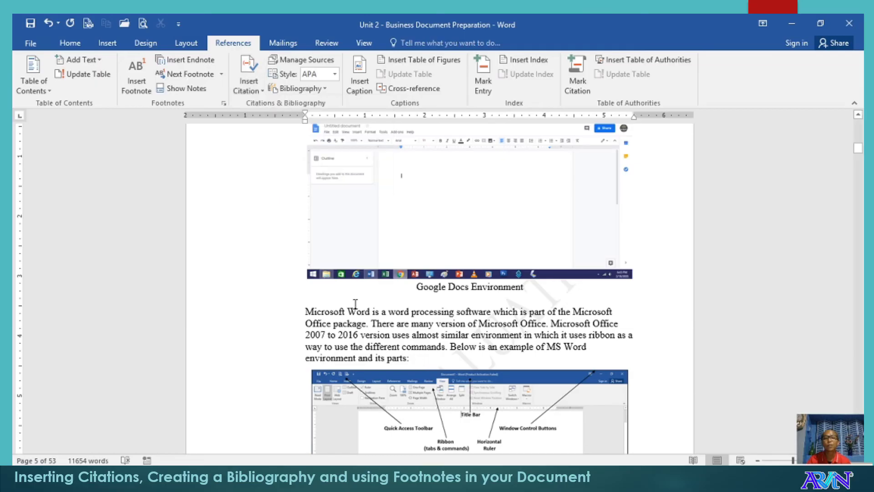
left_click(251, 91)
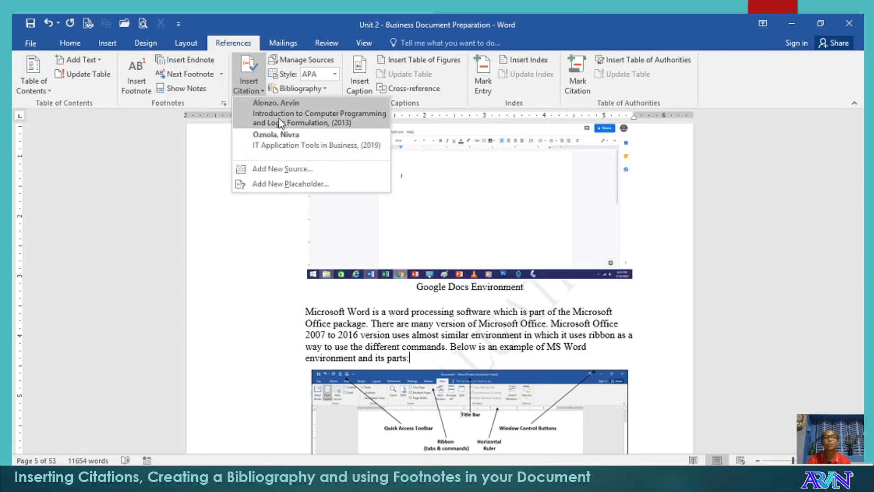
left_click(289, 146)
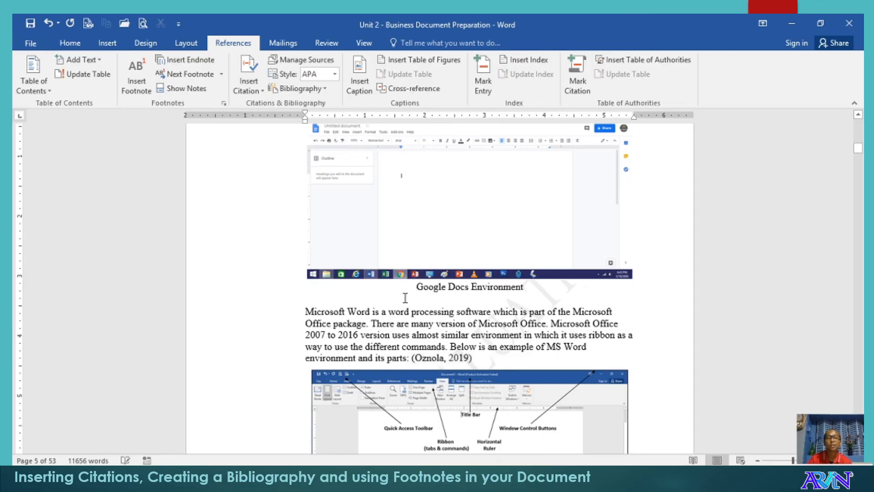
- Copy the source "Data Management using MS Excel and MS Access" from the master list into the document's current source list
left_click(318, 62)
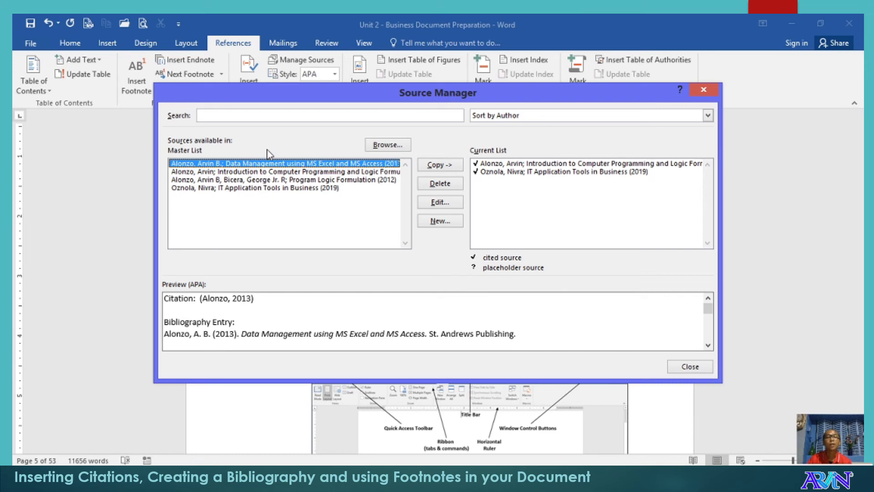
left_click(433, 168)
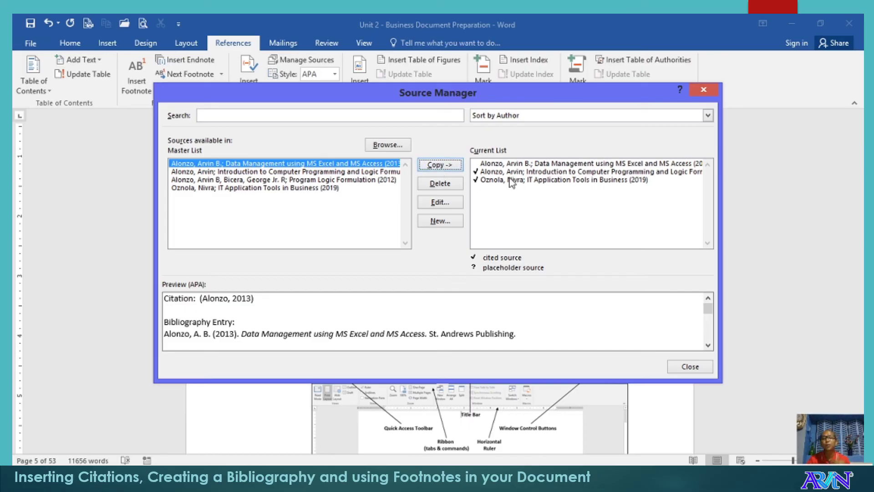
left_click(684, 368)
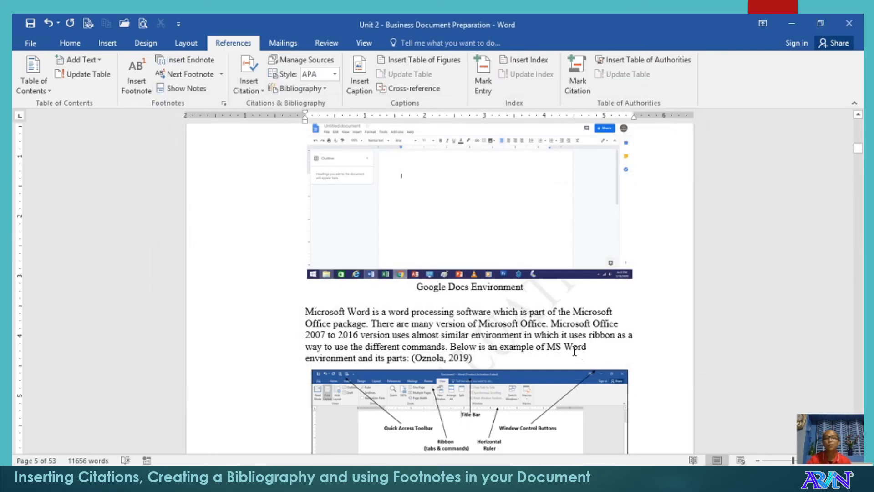
- Cite "Data Management using MS Excel and MS Access" (2013) at the end of the Ribbon paragraph on page 5
scroll(484, 318, "down", 6)
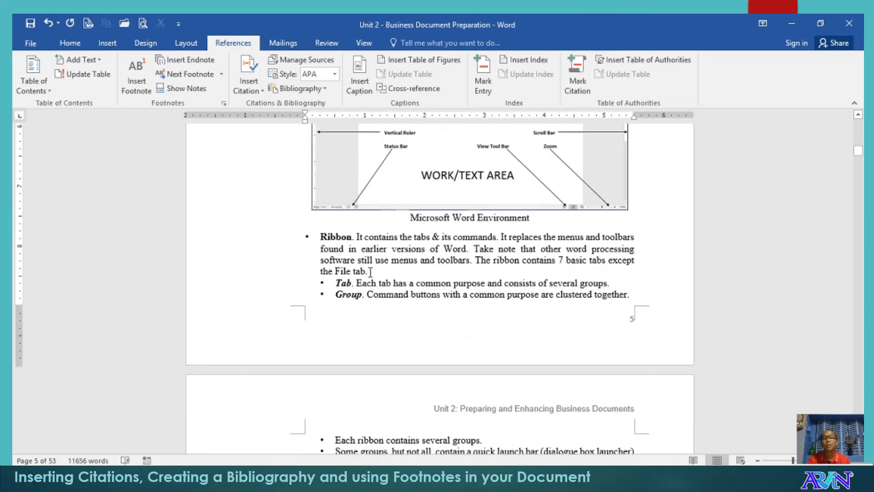
left_click(370, 271)
left_click(237, 77)
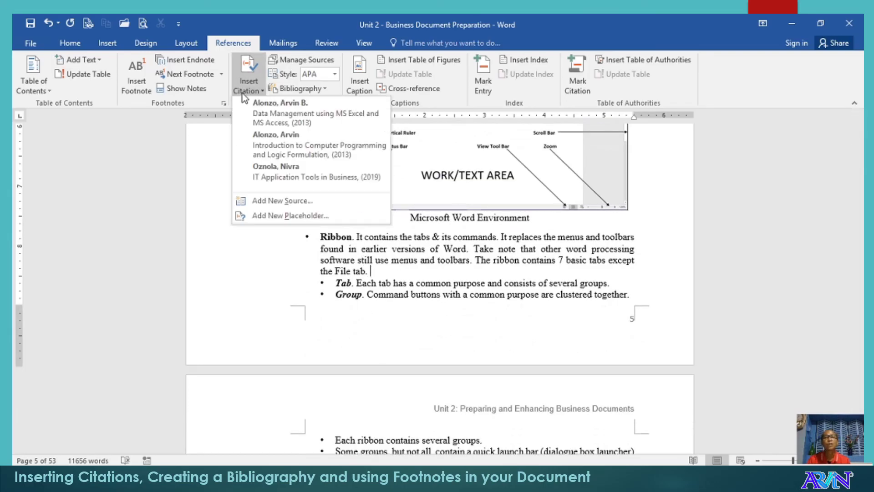
left_click(288, 114)
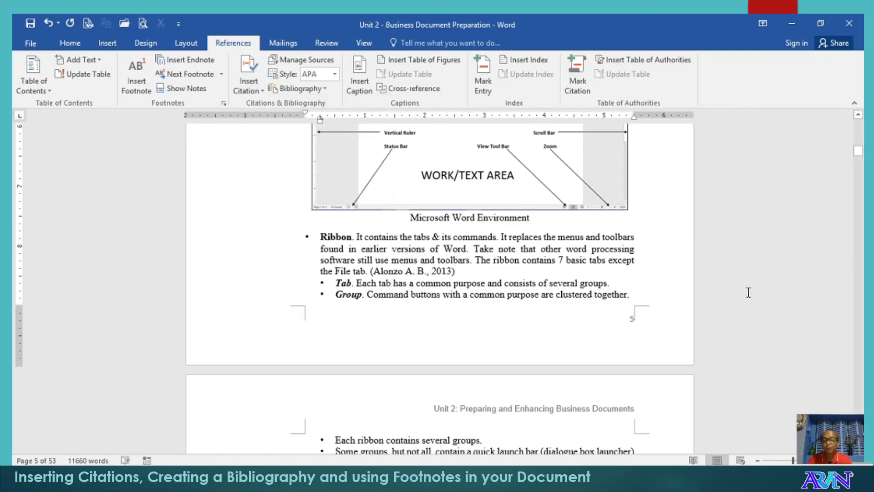
- Update the bibliography field at the end of the document to reflect the current sources
key("Down")
key("ctrl+End")
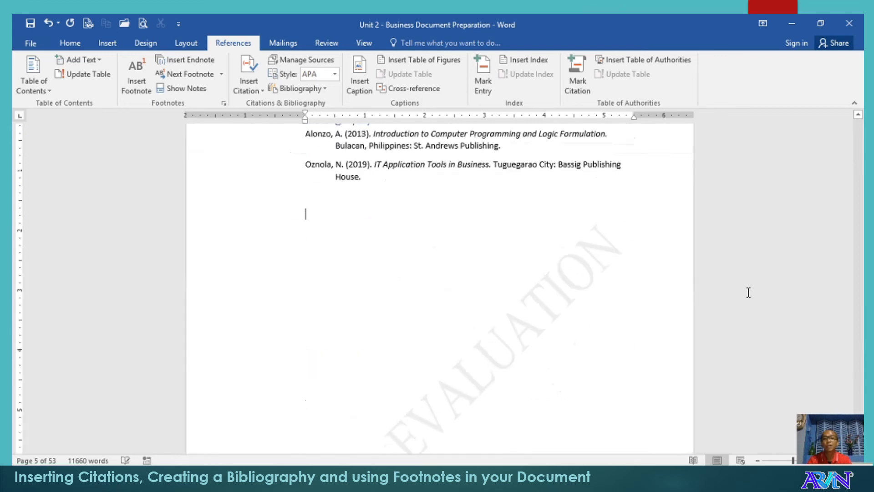
scroll(569, 256, "up", 2)
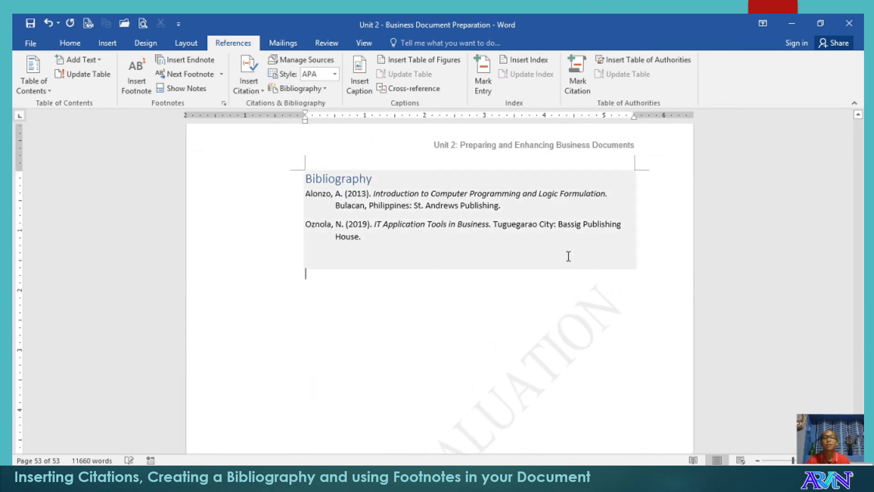
right_click(450, 214)
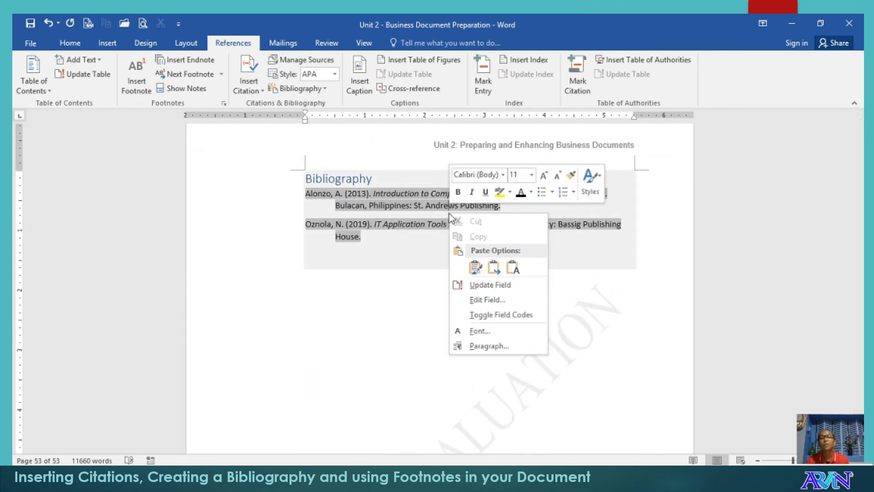
left_click(492, 286)
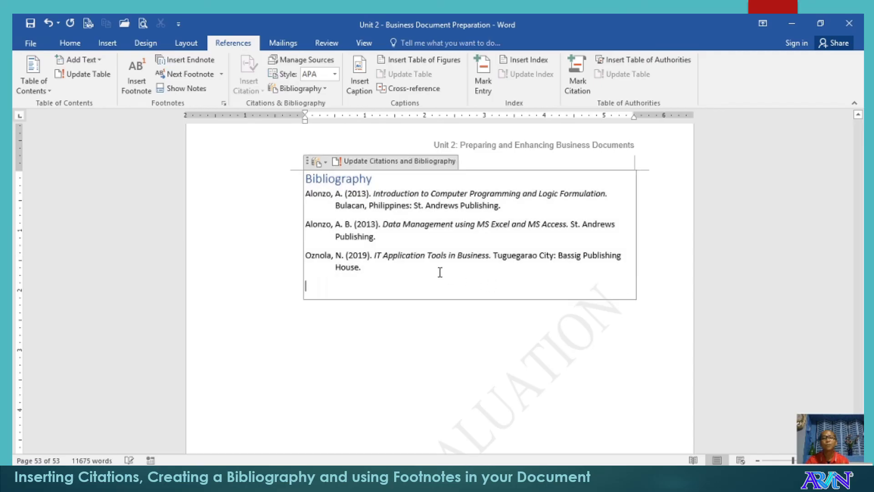